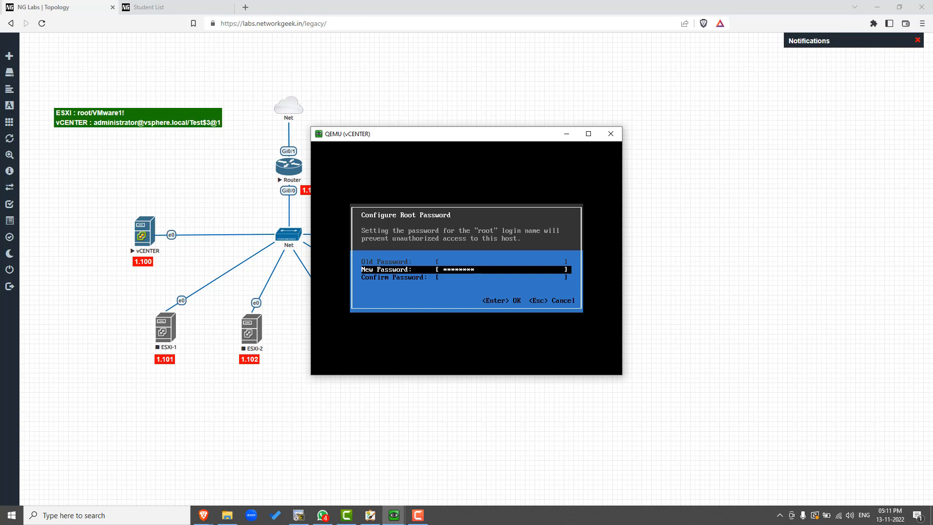
Step: Enter the new root password in the confirmation field of the vCENTER console
key("Down")
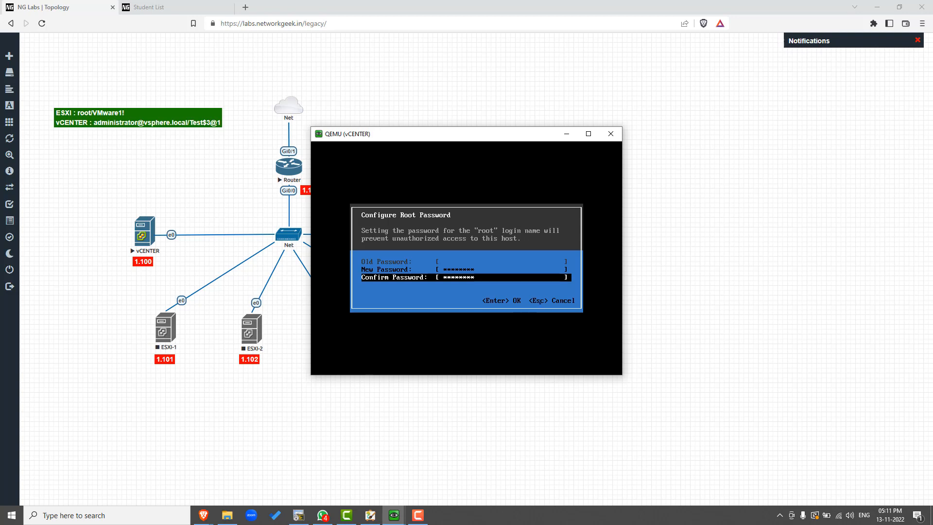
left_click(419, 516)
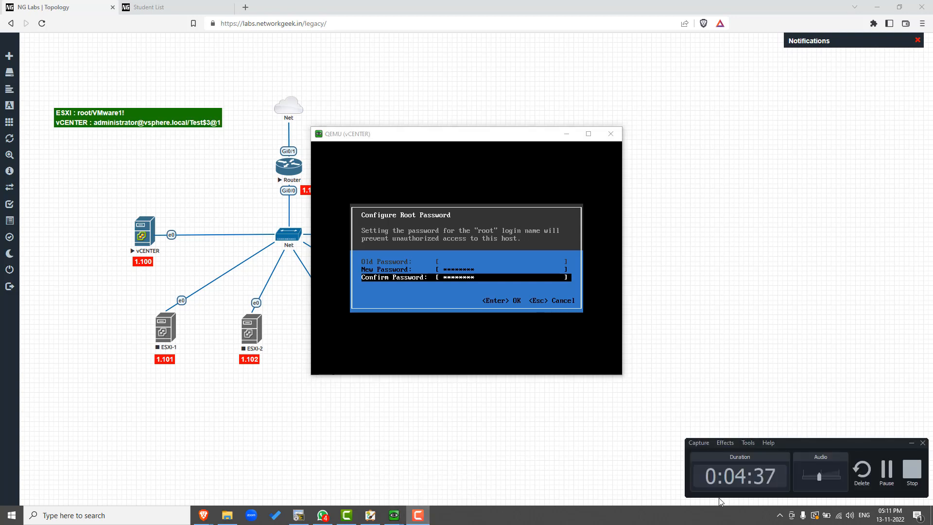
left_click(887, 470)
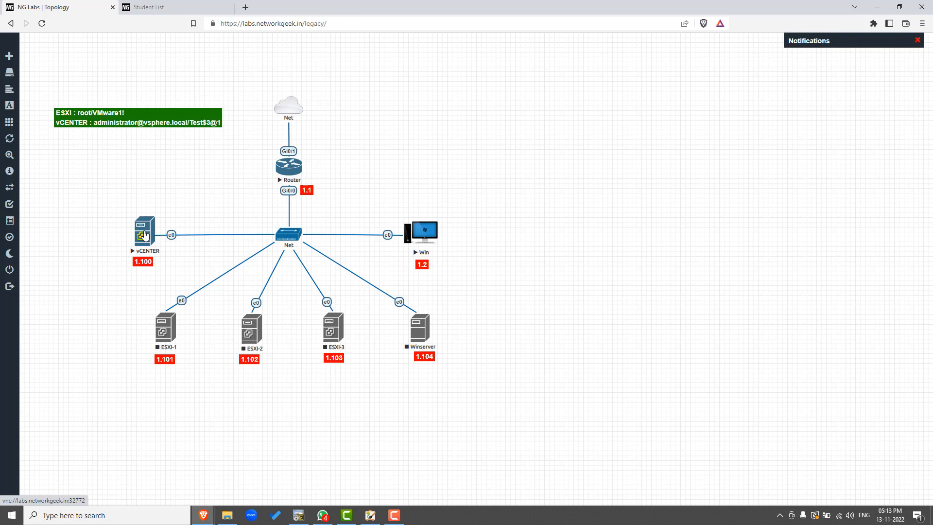
Step: Open the vCENTER node's console to check its startup, then return to the topology
left_click(144, 235)
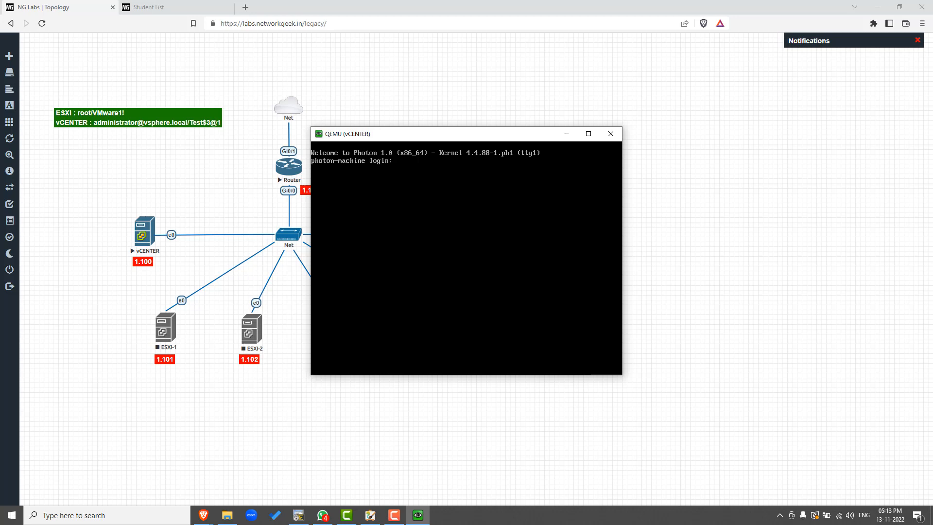
left_click(193, 174)
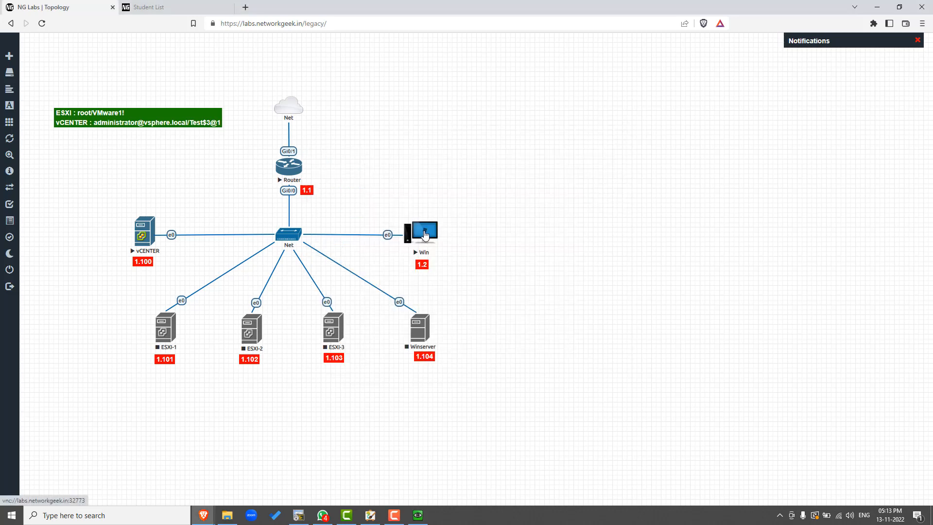
Step: Open the Win node's console in full screen and close the Chrome window inside it
left_click(425, 236)
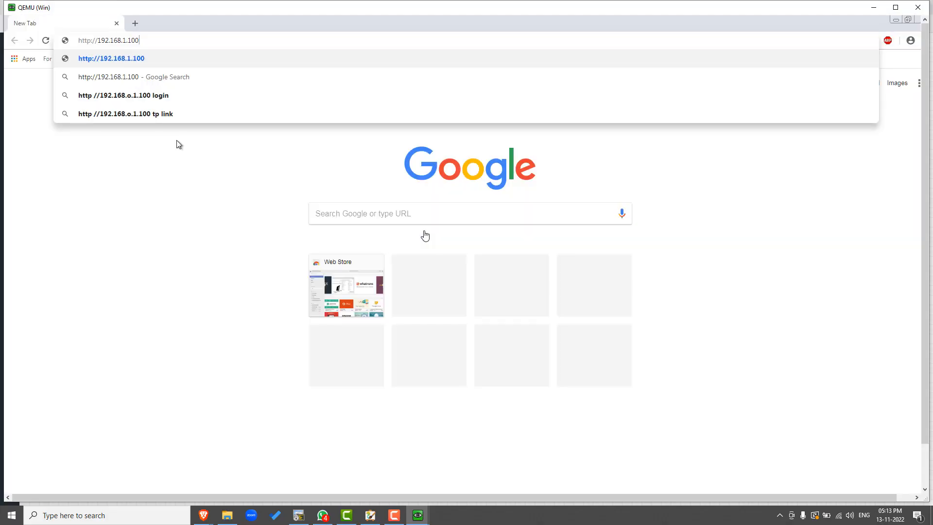
left_click(920, 7)
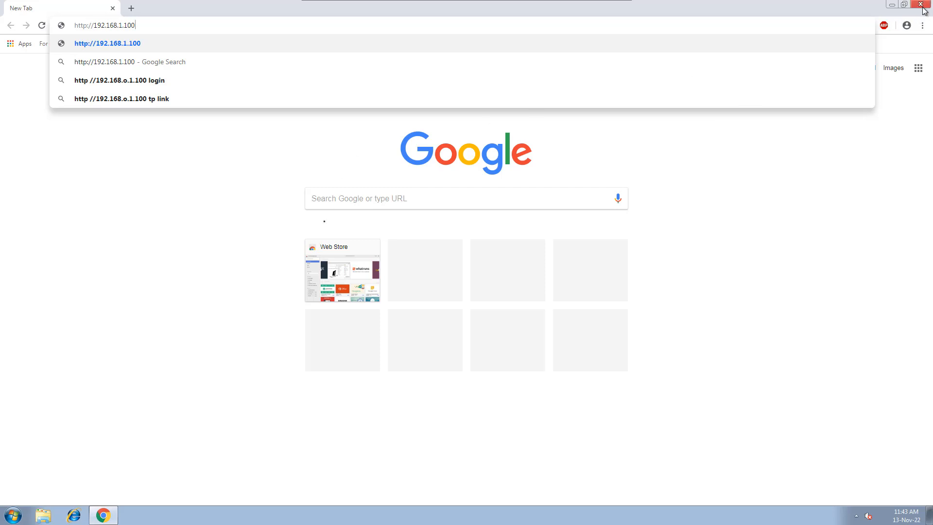
left_click(920, 4)
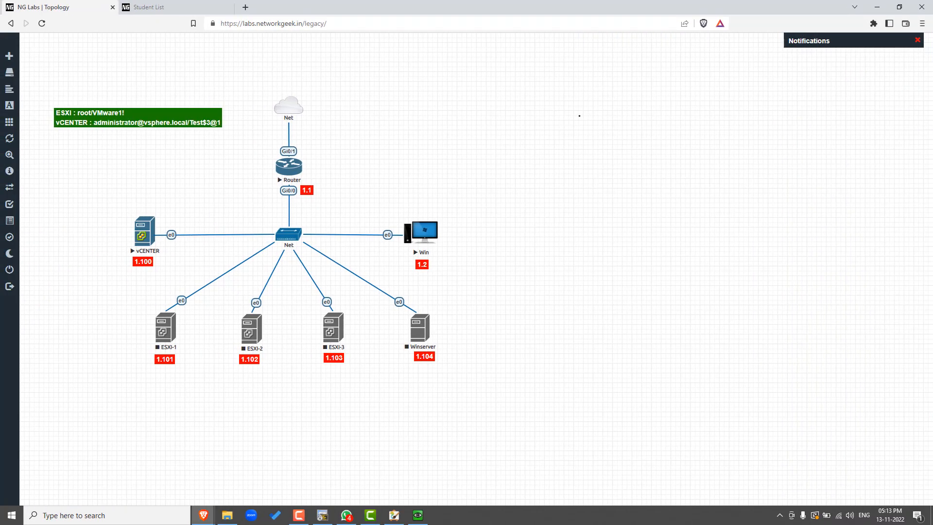
Step: Switch to the whiteboard and mark the Win node with a black arrow, circles and a line leading to vCENTER
key("alt+Tab")
key("alt+Tab")
key("alt+Tab")
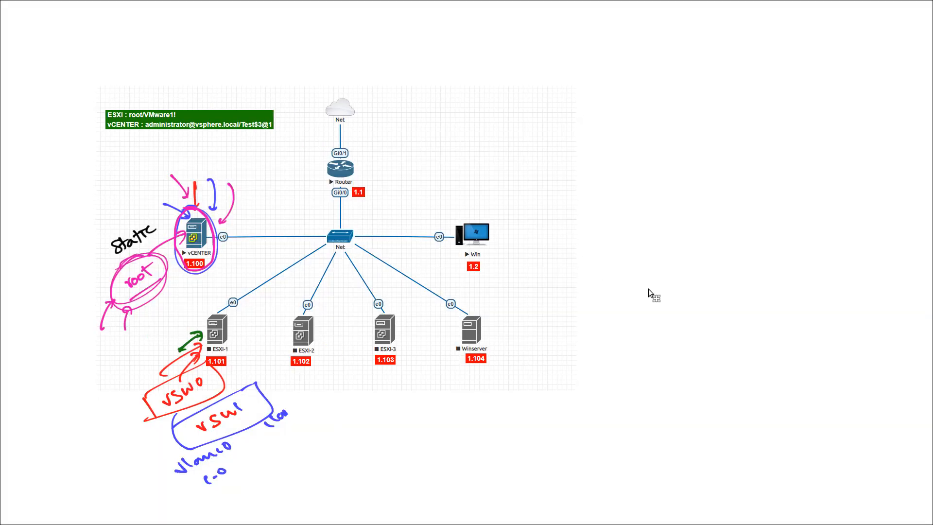
left_click_drag(652, 293, 620, 284)
key("x")
mouse_move(426, 180)
left_mouse_down()
mouse_move(439, 201)
mouse_move(313, 126)
left_mouse_up()
left_click_drag(310, 142, 339, 134)
key("ctrl+z")
key("ctrl+z")
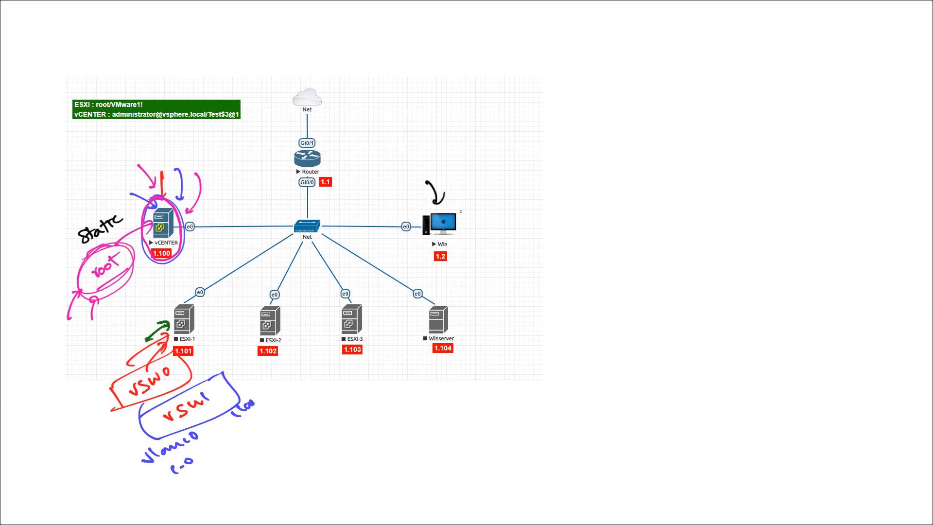
mouse_move(443, 252)
left_mouse_down()
mouse_move(460, 202)
mouse_move(474, 239)
mouse_move(426, 244)
mouse_move(404, 225)
mouse_move(196, 209)
mouse_move(212, 213)
left_mouse_up()
key("ctrl+z")
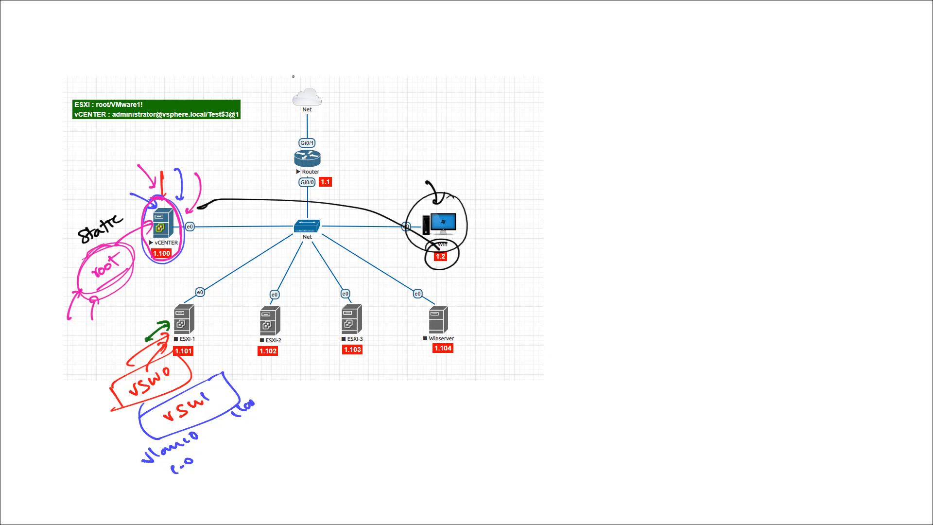
Step: Switch to the Win machine and display its IP configuration with ipconfig in a command prompt
key("ctrl+super+Right")
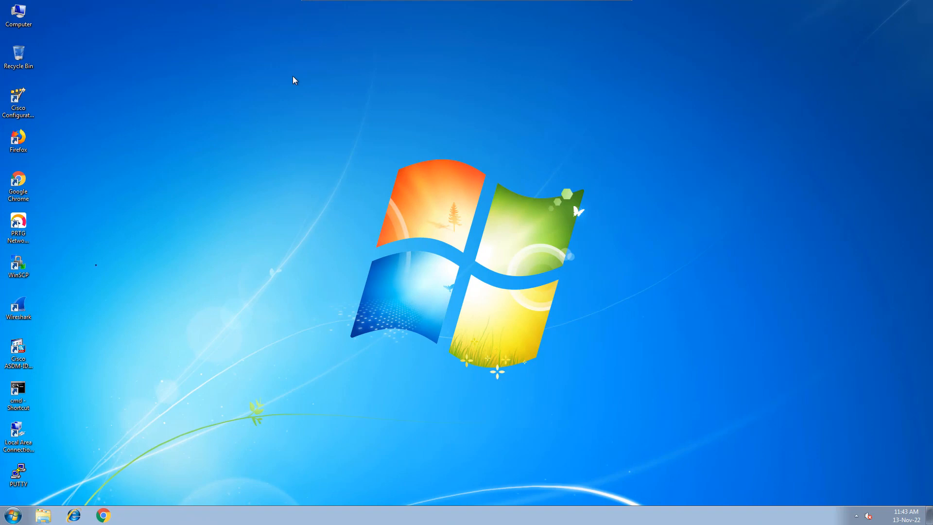
double_click(17, 391)
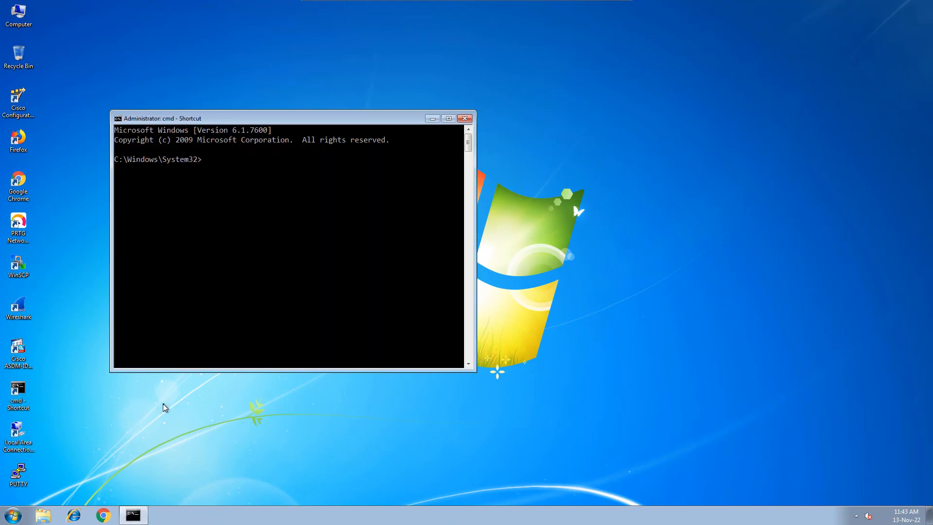
type("ipconfig")
key("Return")
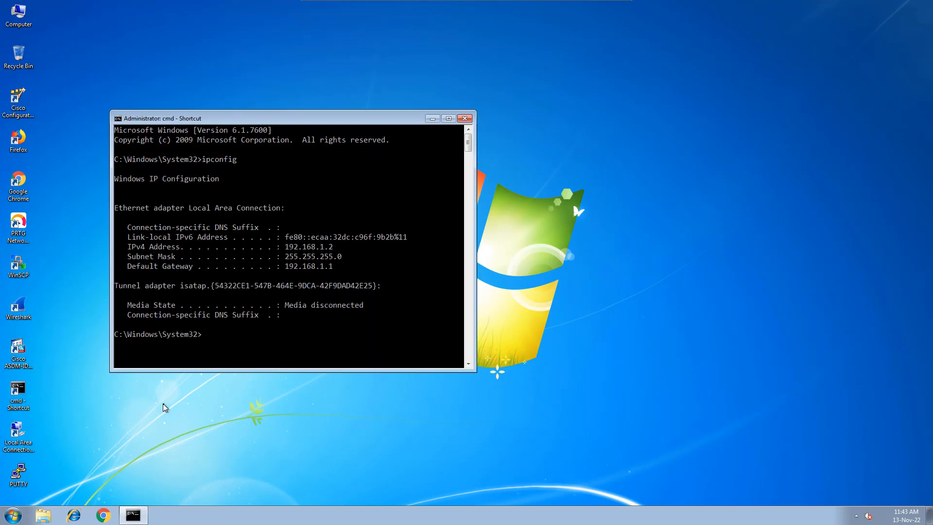
Step: Ping 8.8.8.8 to test internet connectivity and stop the ping after a few replies
type("ping 8.8.8.8")
key("Return")
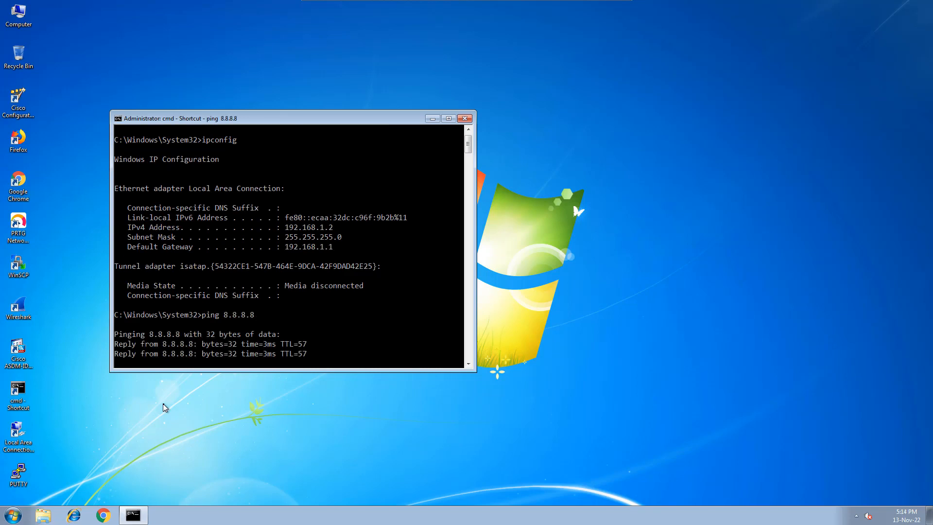
key("ctrl+c")
key("Return")
key("Return")
Step: Clear the command prompt screen with cls
type("clear")
key("Return")
key("Return")
key("Return")
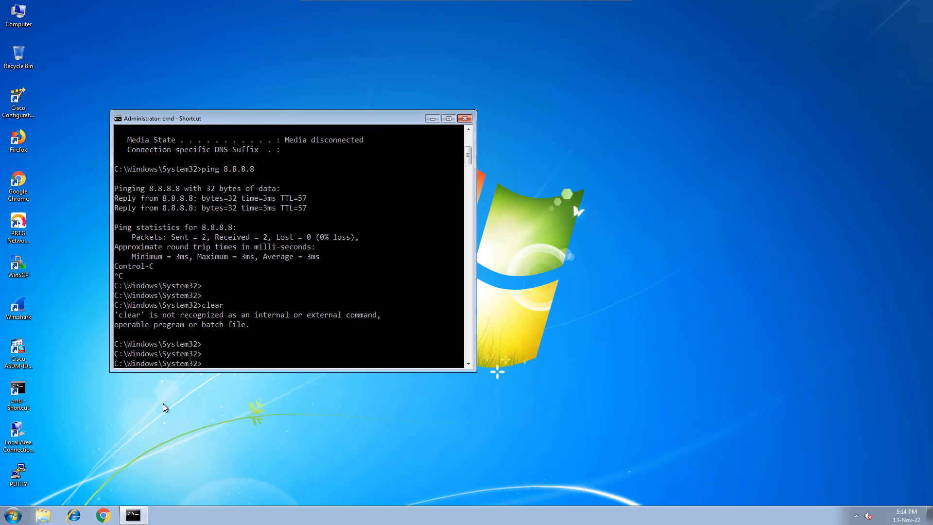
type("cls")
key("Return")
key("Return")
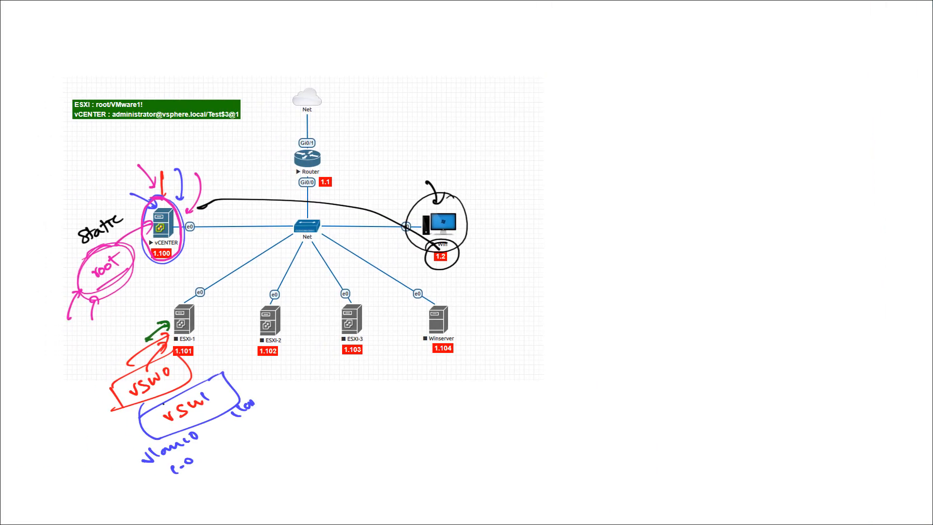
Step: Switch to the whiteboard, undo the black marks around Win and the latest pink strokes, and draw a black arrow pointing at vCENTER
key("alt+Tab")
key("alt+Tab")
key("ctrl+z")
key("ctrl+z")
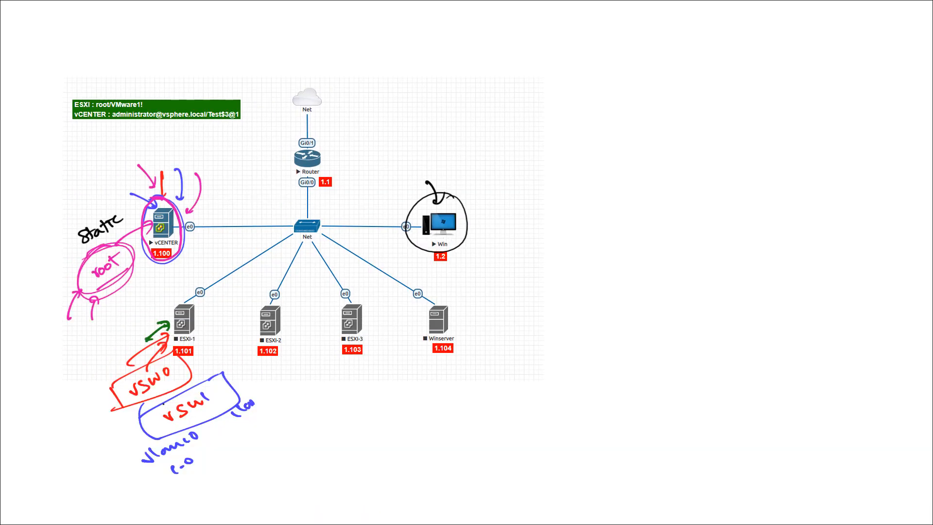
key("ctrl+z")
key("ctrl+z")
key("ctrl+z")
key("ctrl+z")
key("ctrl+z")
left_click_drag(124, 192, 146, 206)
left_click_drag(137, 195, 149, 193)
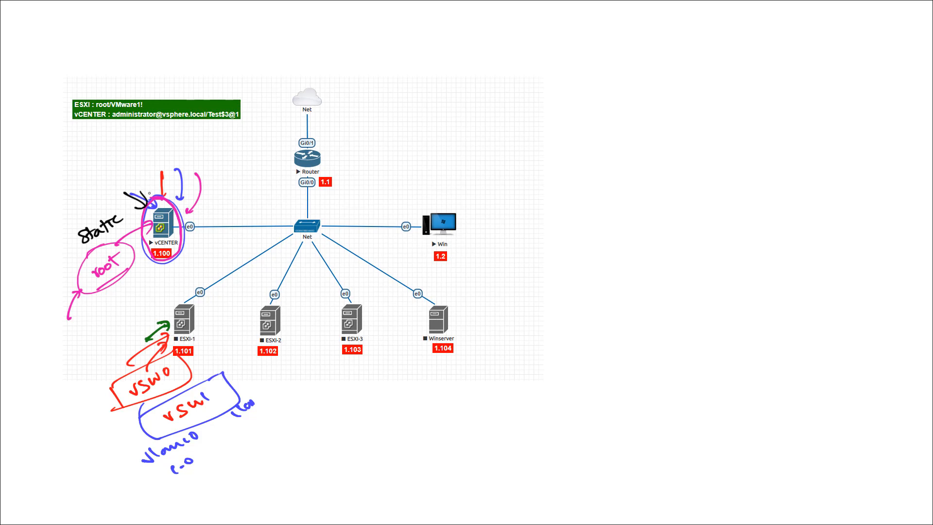
Step: Switch to the browser topology and open the vCENTER node's console
key("alt+Tab")
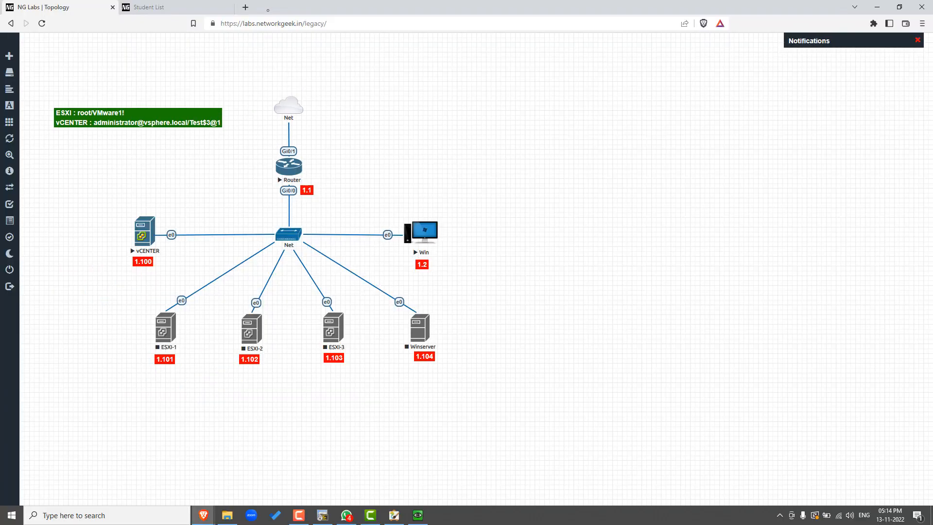
left_click(146, 232)
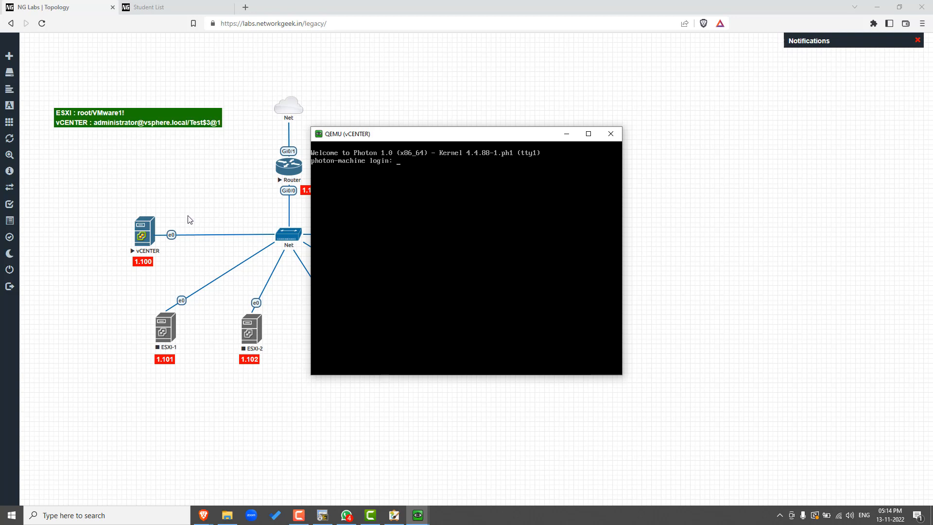
left_click(371, 516)
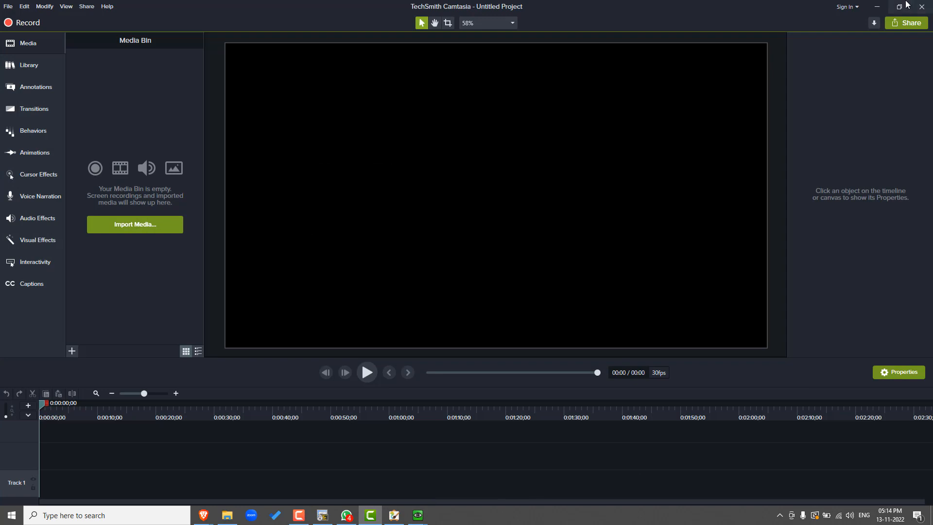
left_click(877, 7)
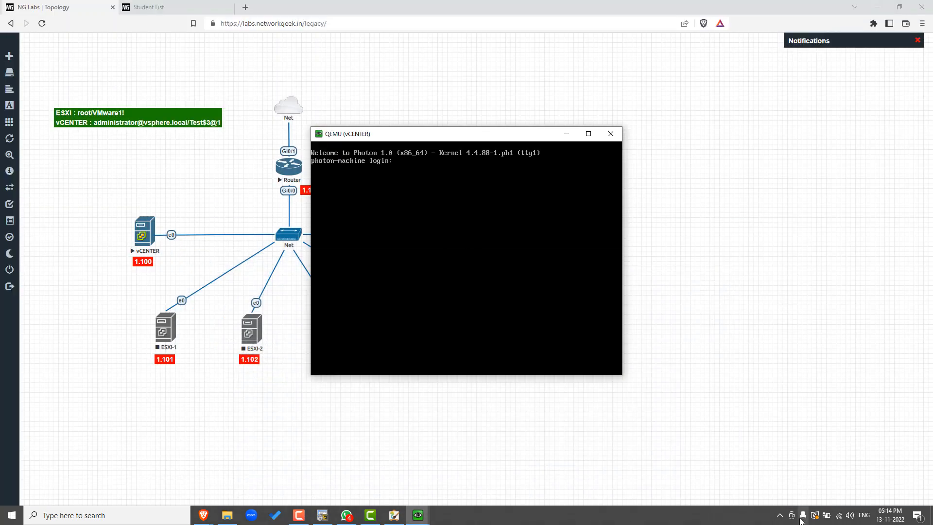
left_click(780, 515)
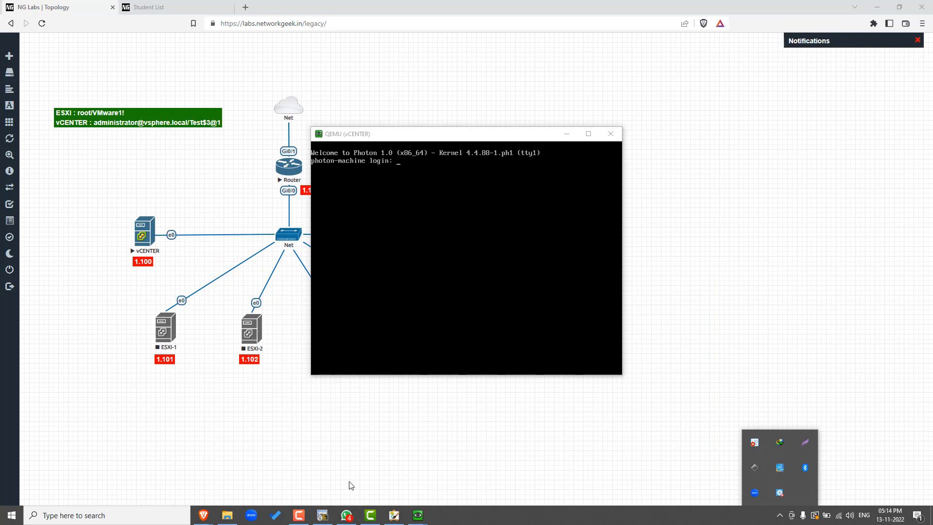
left_click(299, 515)
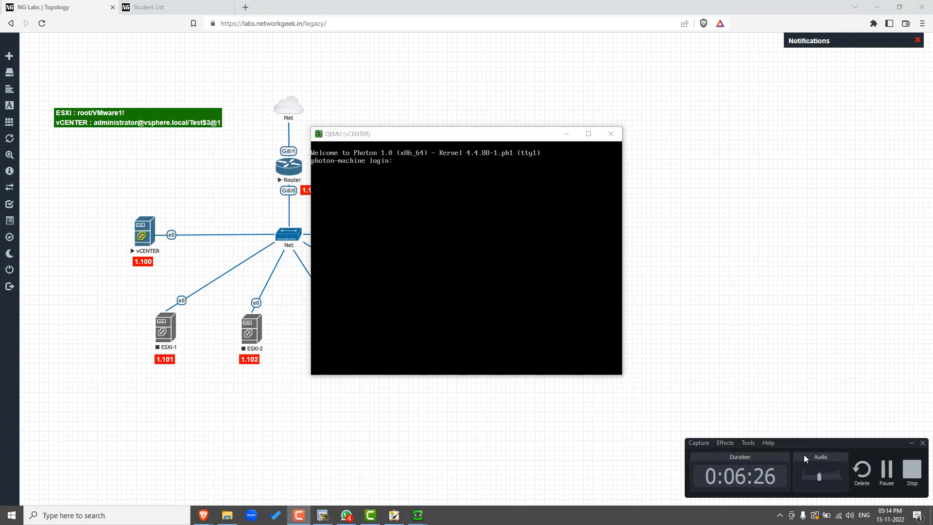
left_click(887, 470)
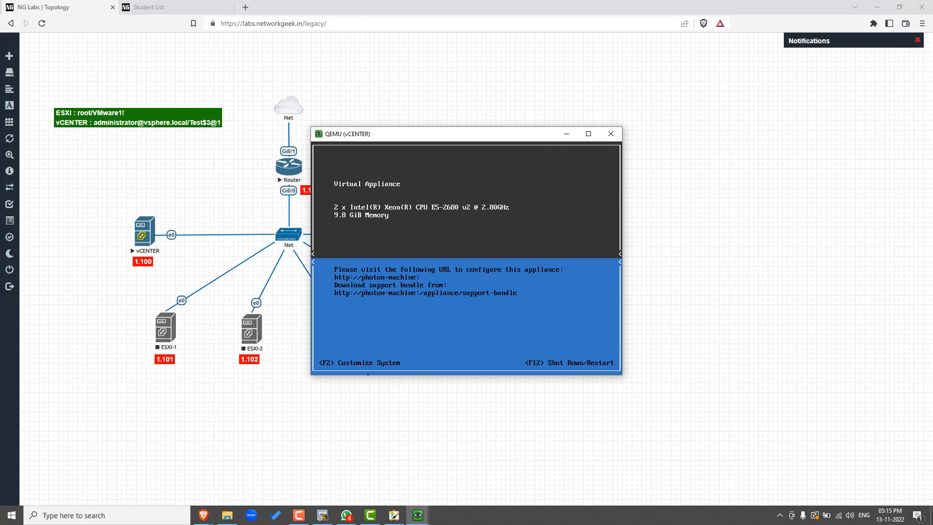
Step: Open the vCENTER appliance's system customization and log in as root with the account password
key("F2")
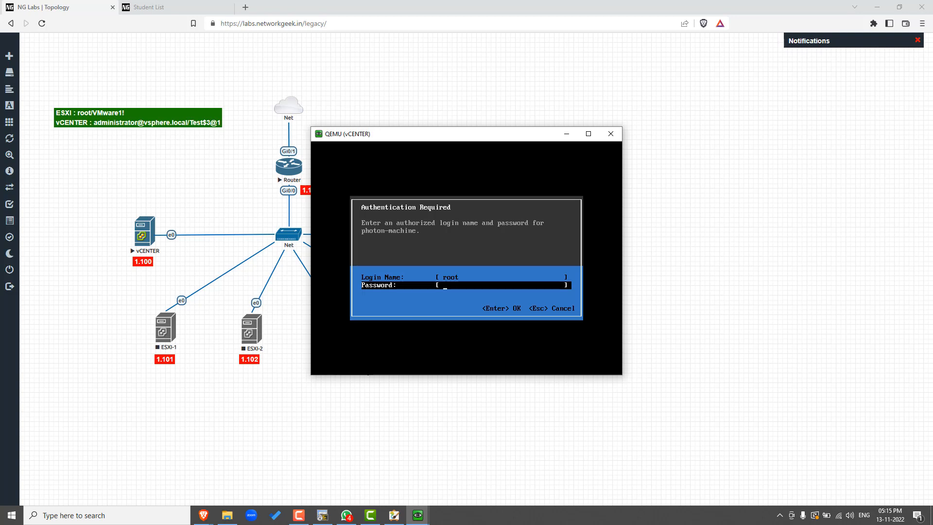
type("VMware")
key("Return")
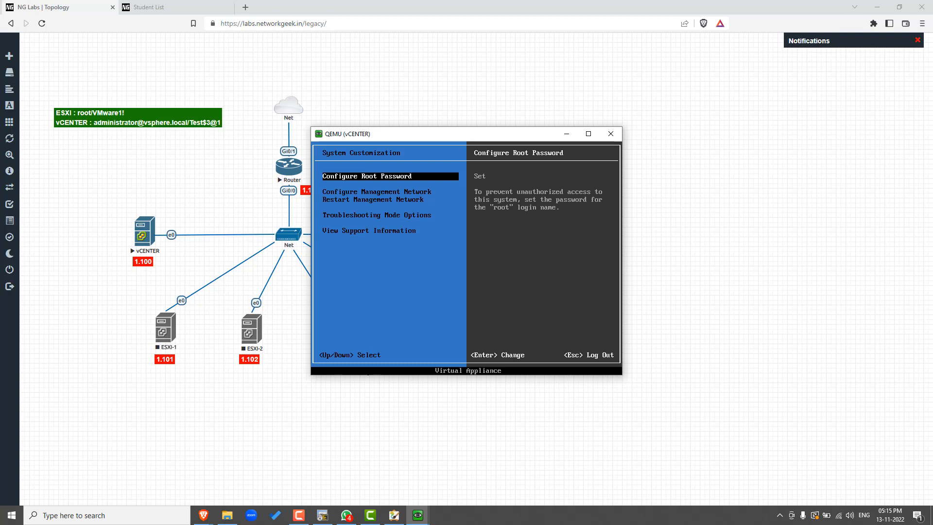
Step: Open Notepad and write down the appliance's old root password
key("super")
type("notepad")
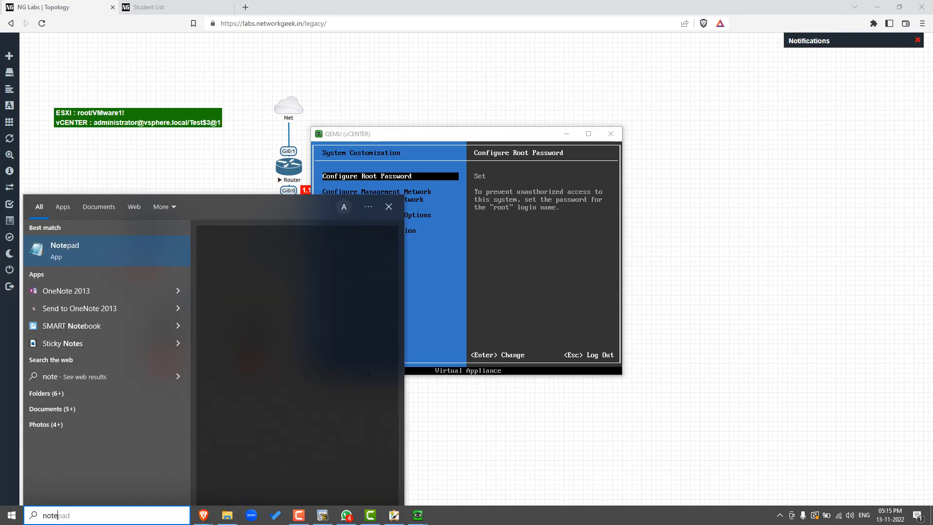
key("Return")
type("vmware")
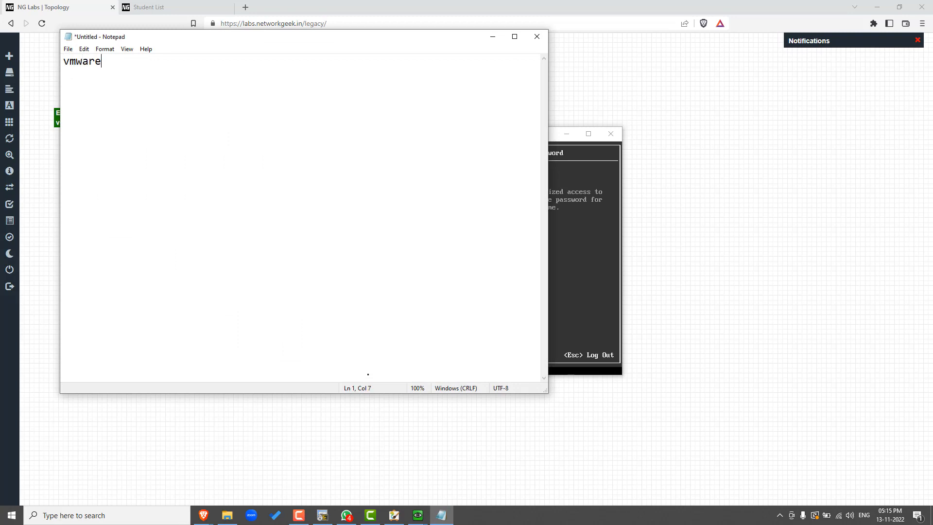
Step: Switch to the vCENTER console and change the root password by entering the old password, the new password and its confirmation
key("alt+Tab")
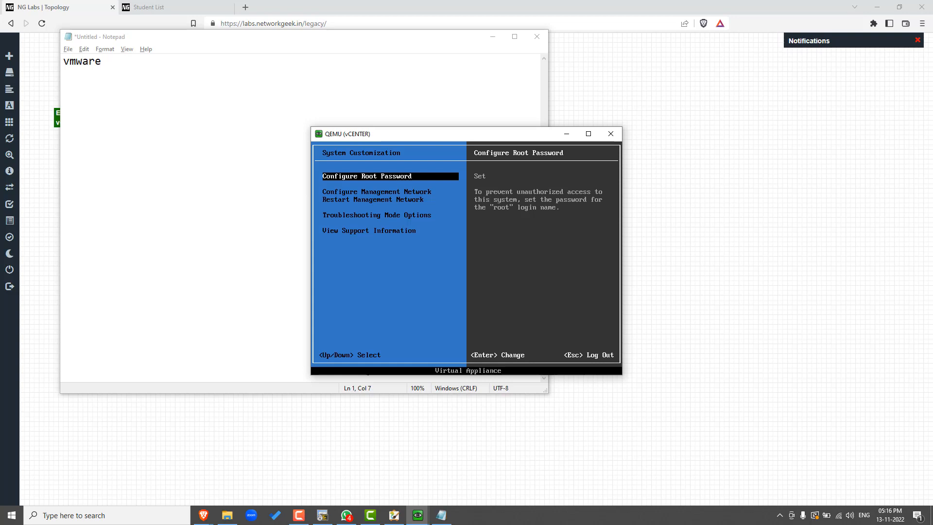
key("Return")
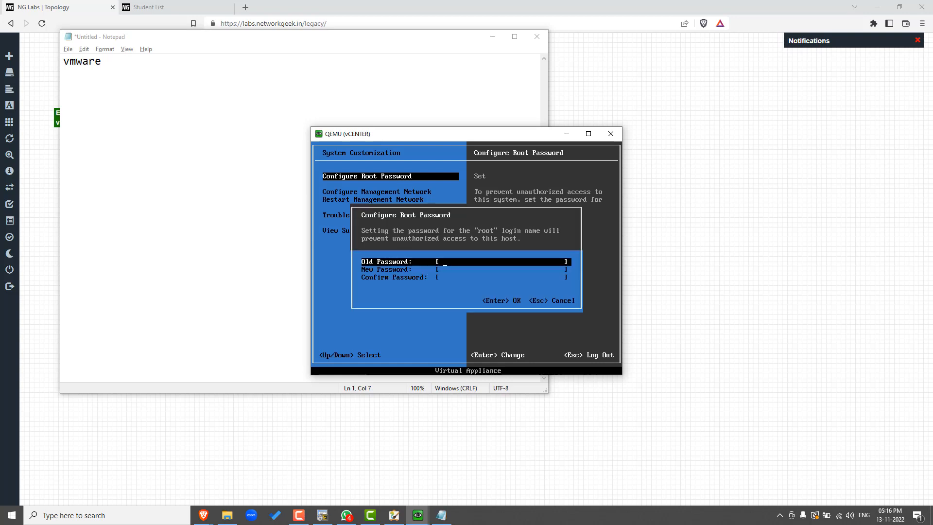
type("vmware")
key("Tab")
type("****")
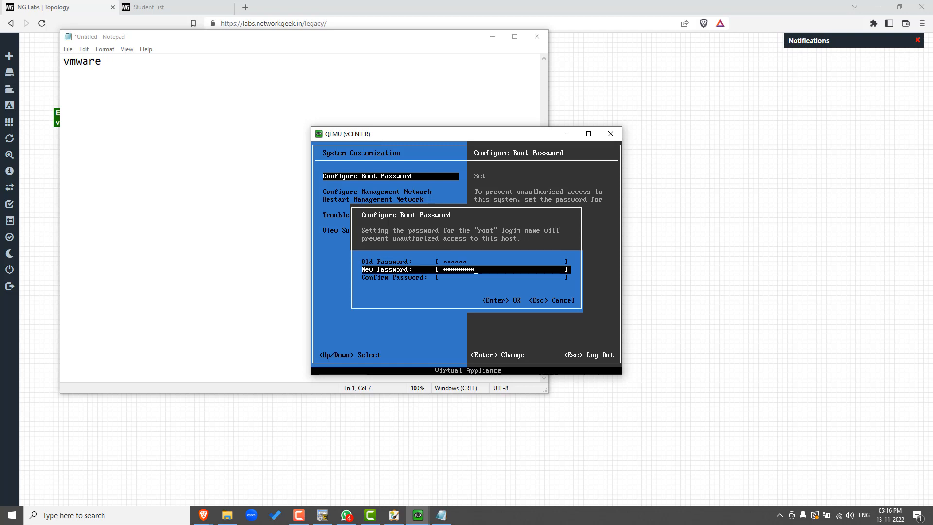
type("****")
key("Tab")
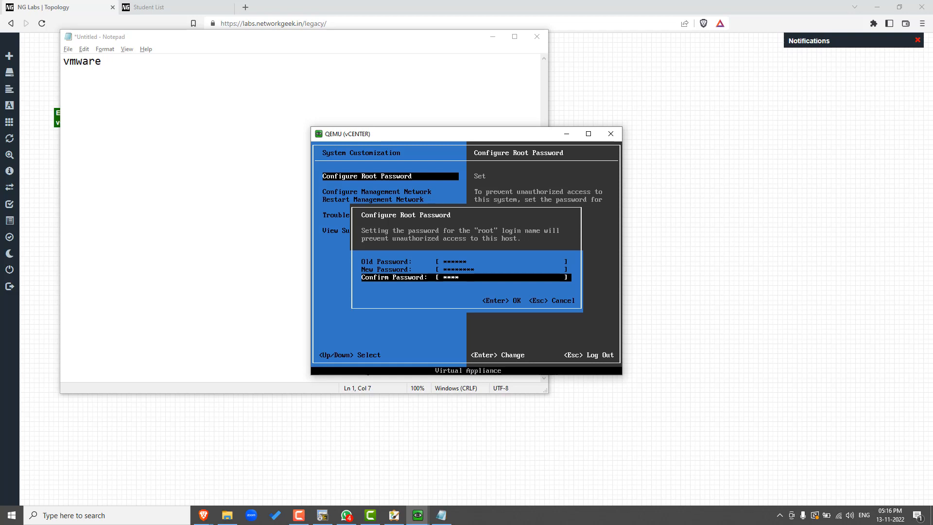
key("Return")
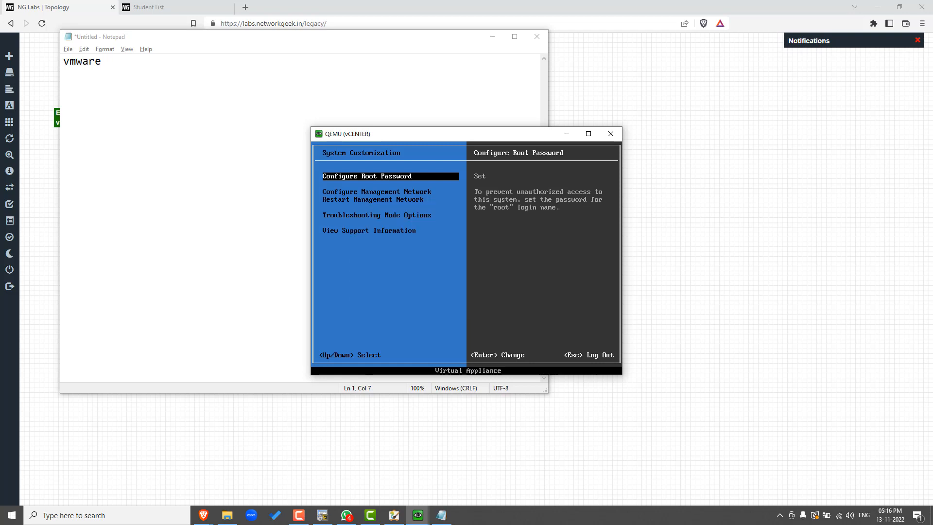
Step: Switch to Notepad and write down the appliance's new root password below the old one
left_click(206, 252)
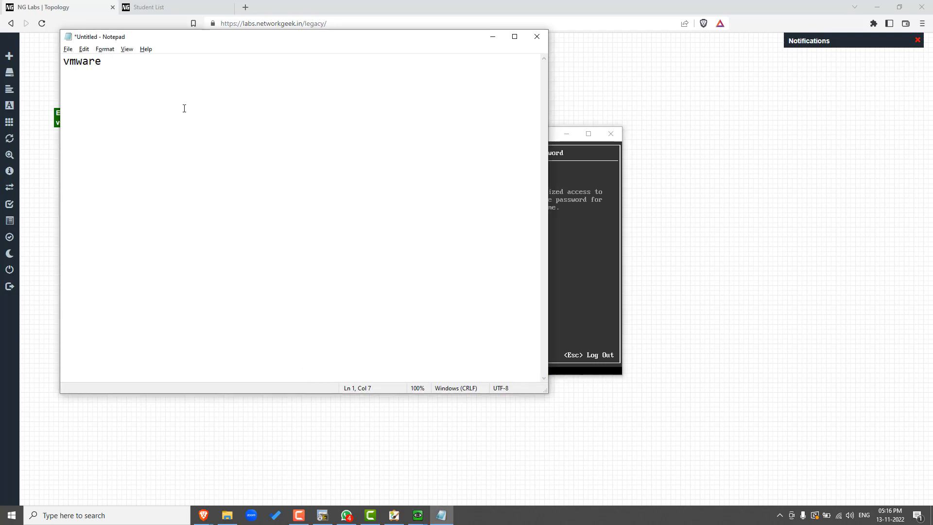
key("Return")
type("Test$#@!")
Step: Switch to the vCENTER console, log out of system customization and log back in as root with the new account password
key("alt+Tab")
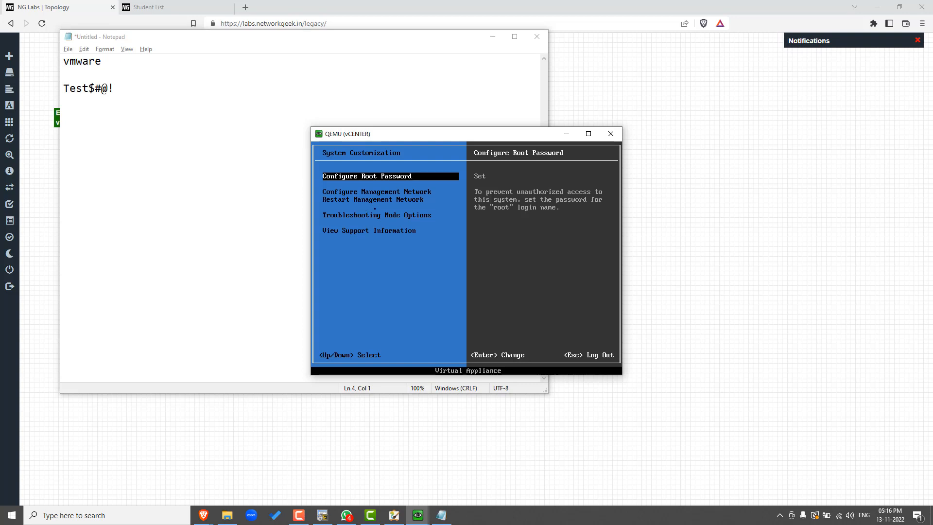
key("Escape")
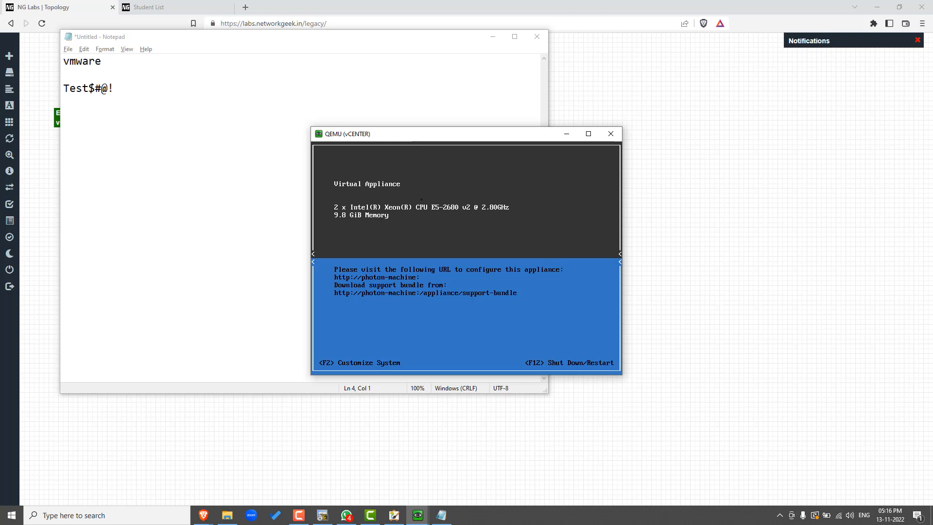
key("F2")
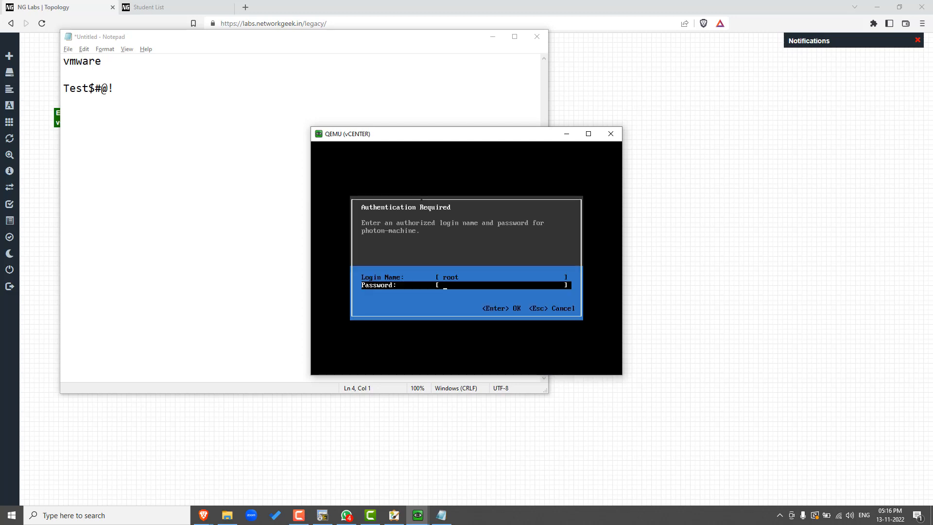
type("****$#@")
key("BackSpace")
key("BackSpace")
key("BackSpace")
key("BackSpace")
key("BackSpace")
key("BackSpace")
key("BackSpace")
type("Test$#@!")
key("Return")
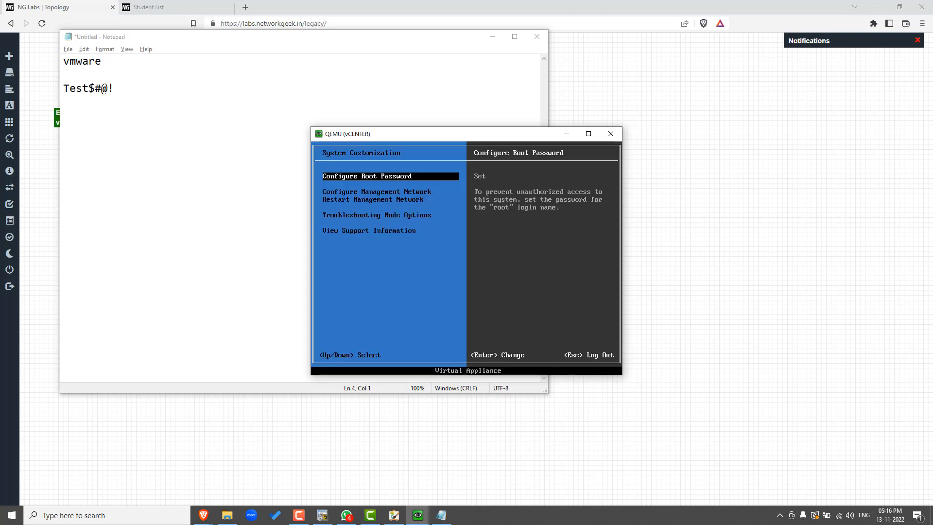
Step: Open the IP configuration in the management network settings and go to the IP address entry
key("Down")
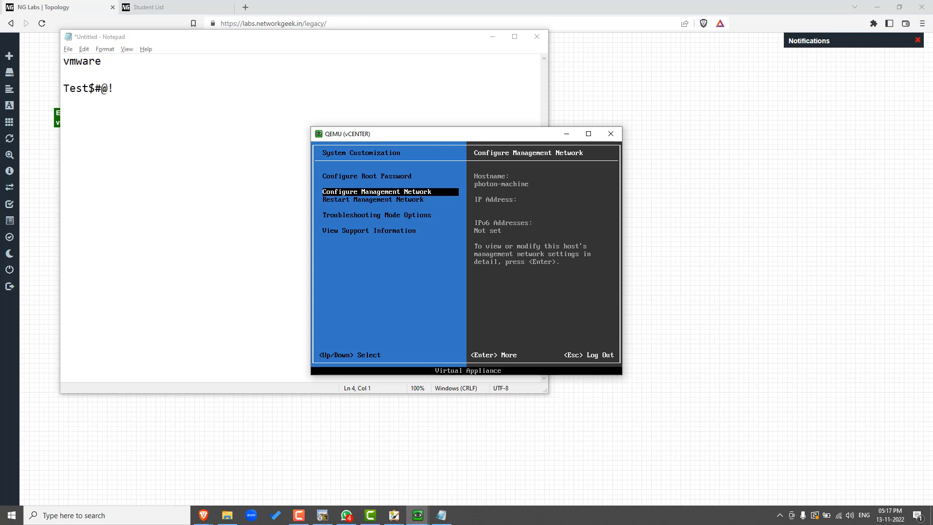
key("Return")
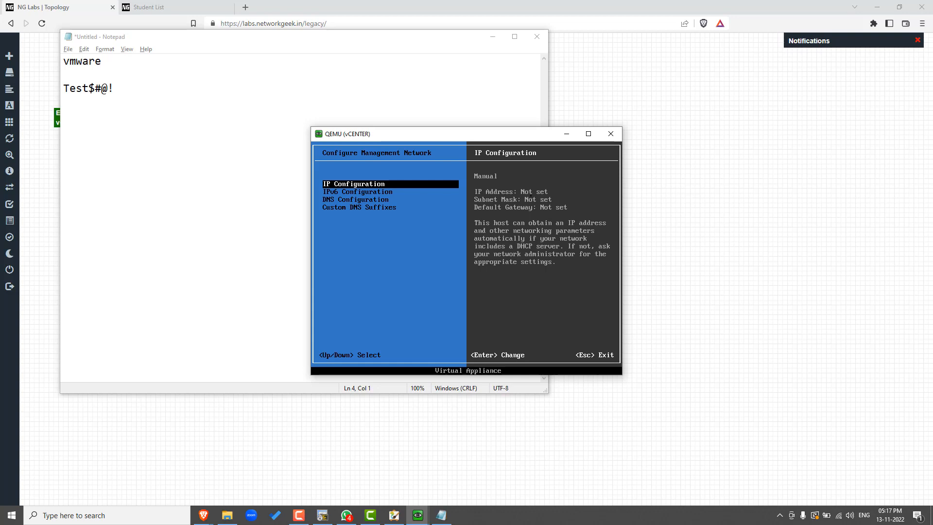
key("Return")
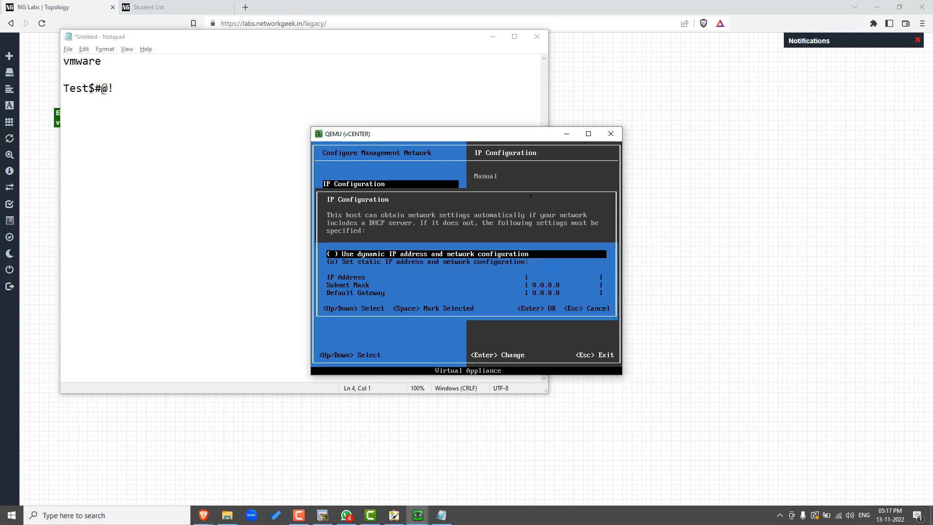
key("Down")
key("Up")
key("Down")
key("Down")
Step: Switch to the MyPaint topology drawing and sketch an arrow from the router to the vCENTER node and an outline around that node
key("alt+Tab")
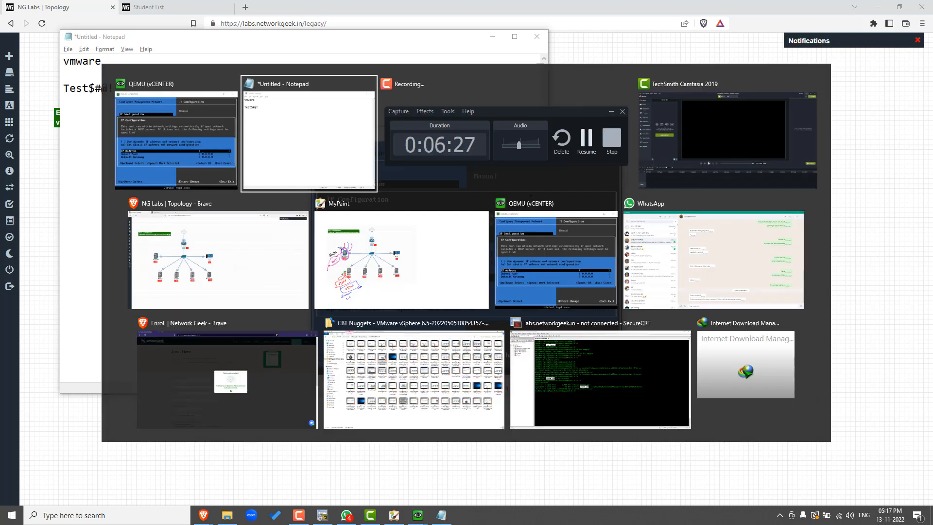
key("alt+Tab")
key("alt+Tab")
key("alt+Tab")
key("alt+Tab")
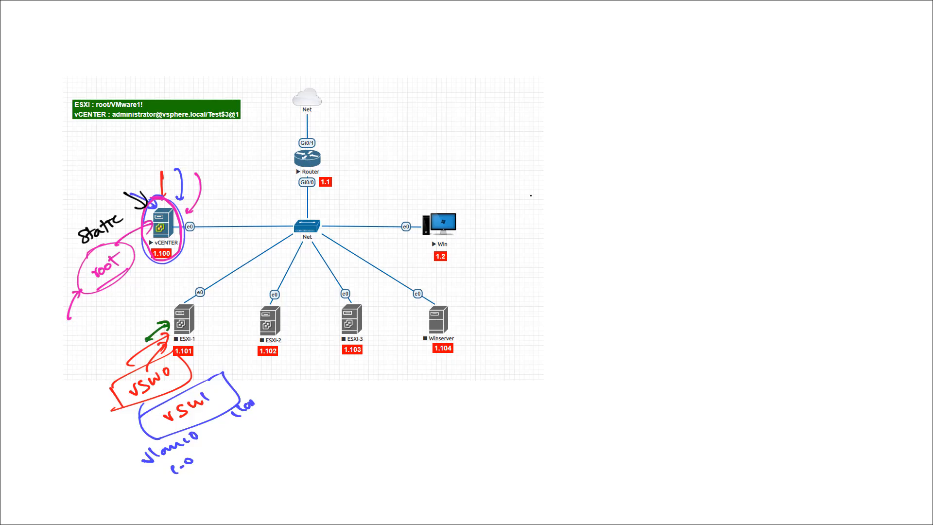
mouse_move(290, 152)
left_mouse_down()
mouse_move(190, 212)
mouse_move(202, 215)
left_mouse_up()
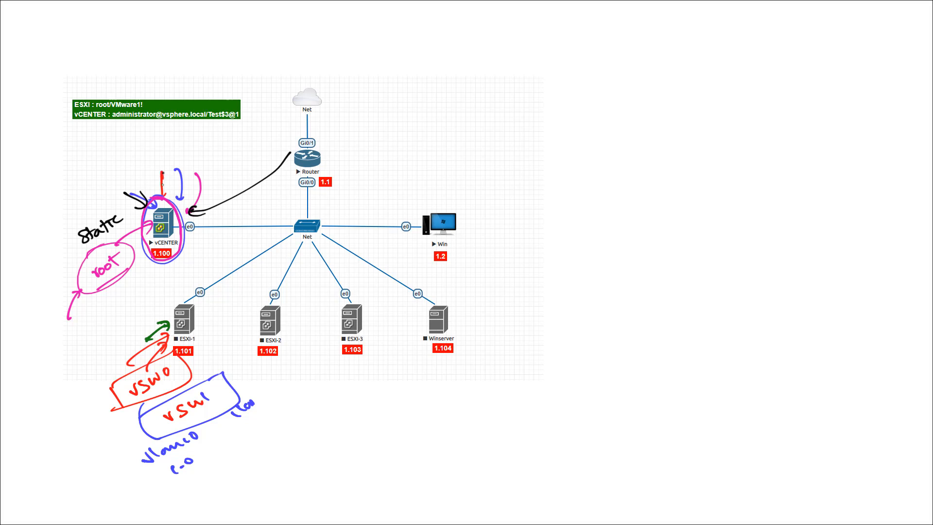
left_click_drag(163, 171, 162, 206)
mouse_move(154, 195)
left_mouse_down()
mouse_move(177, 274)
mouse_move(159, 199)
left_mouse_up()
key("ctrl+z")
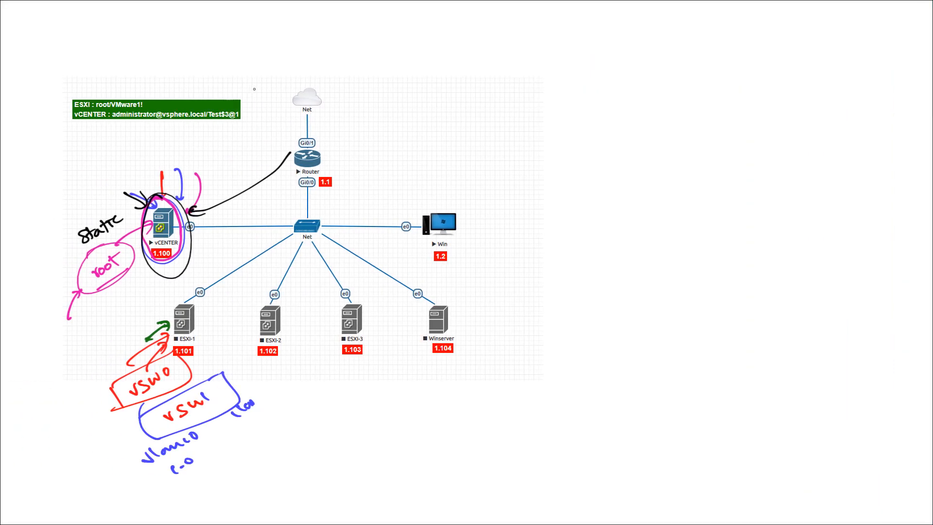
Step: Return to the vCENTER console and try the dynamic IP address and network configuration option
key("alt+Tab")
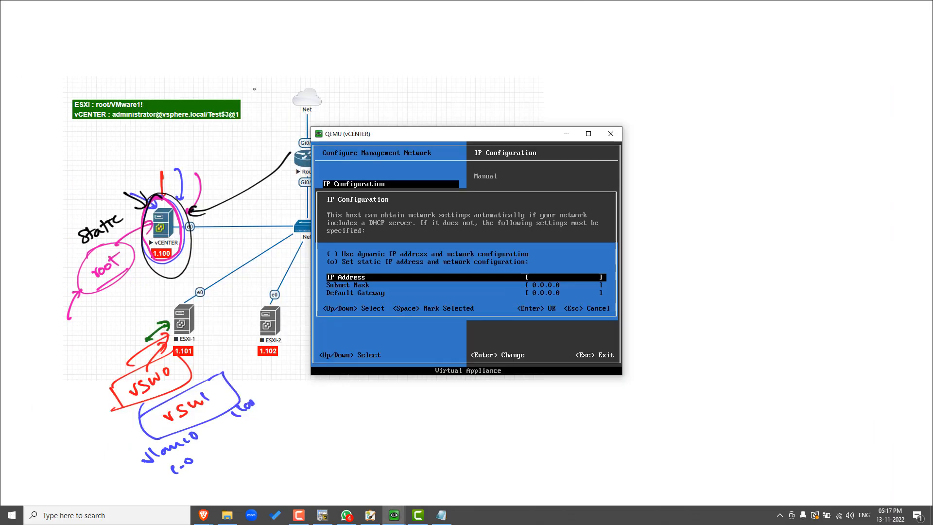
key("alt+Tab")
key("alt+Tab")
key("Up")
key("Up")
key("Down")
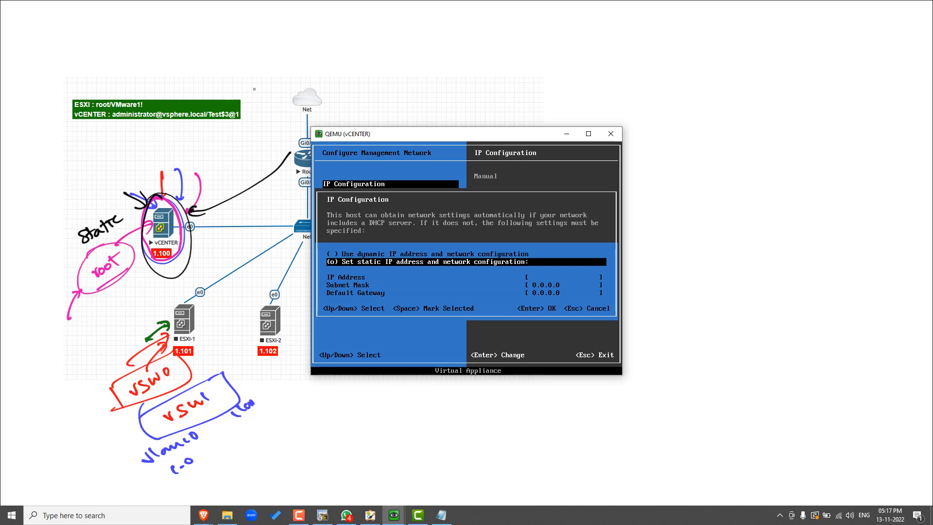
key("Up")
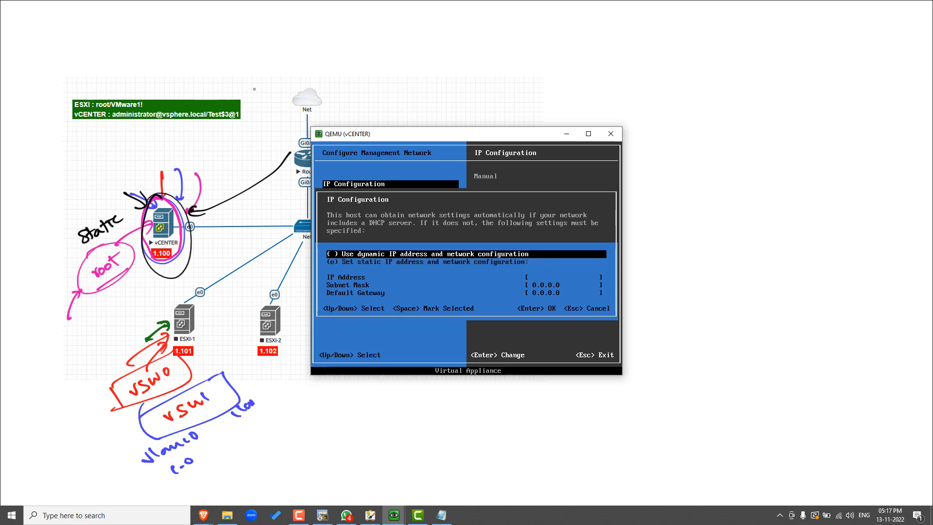
key("space")
key("Down")
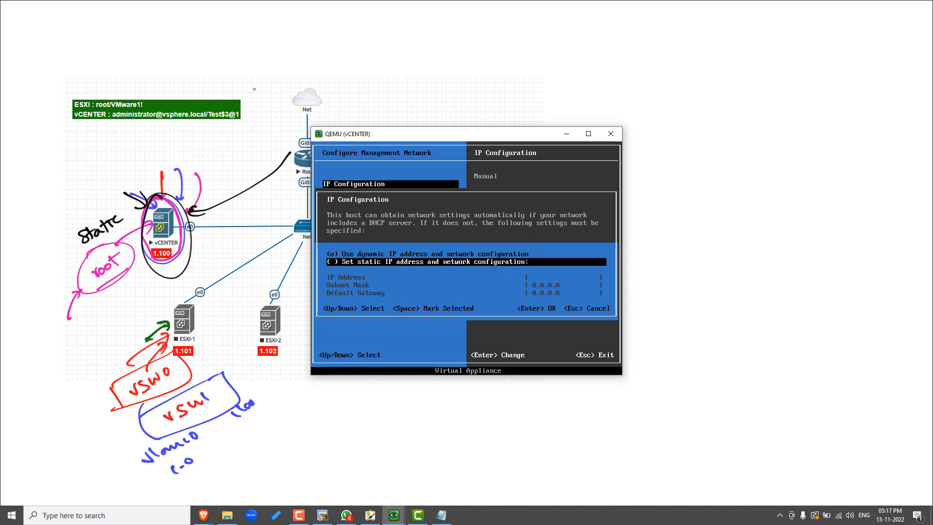
Step: Select the static IP address and network configuration and set the IP address to 192.168.1.100
key("space")
key("Down")
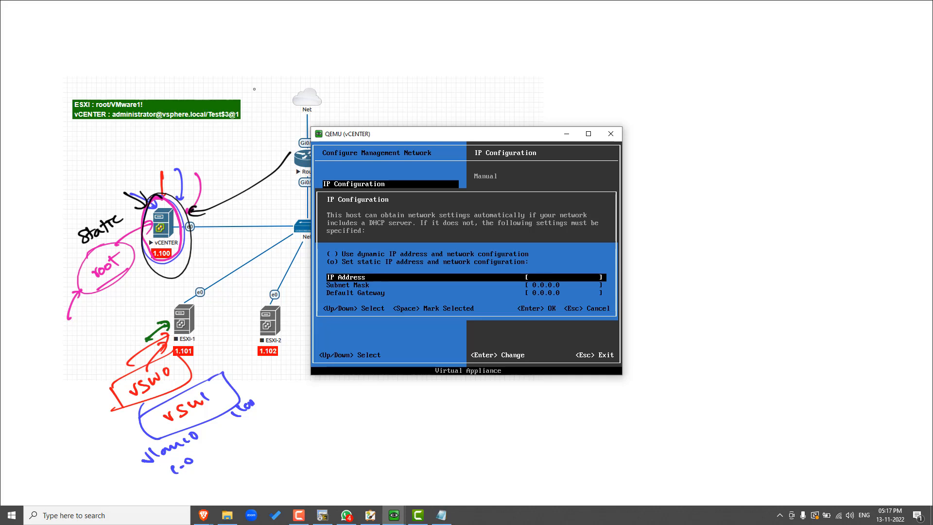
type("192.168.1.100")
key("Down")
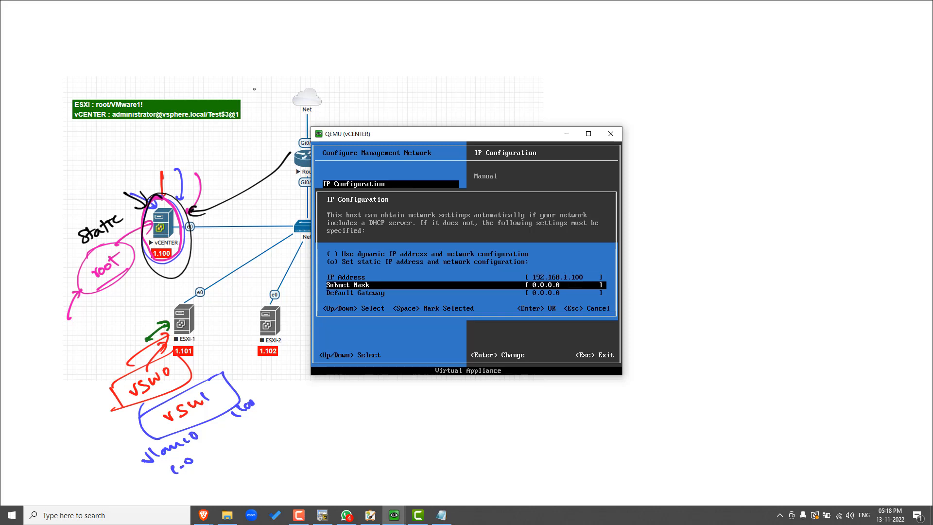
Step: Set the subnet mask to 255.255.255.0 and the default gateway to 192.168.1.1
key("BackSpace")
key("BackSpace")
key("BackSpace")
key("BackSpace")
key("BackSpace")
key("BackSpace")
key("BackSpace")
type("255.255.255.0")
key("Down")
key("BackSpace")
key("BackSpace")
key("BackSpace")
key("BackSpace")
key("BackSpace")
key("BackSpace")
key("BackSpace")
type("19")
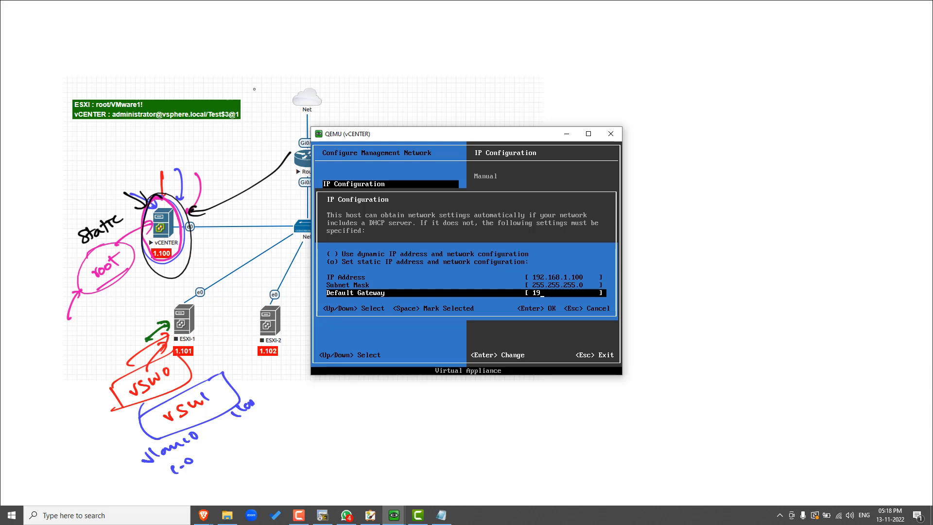
type("2.168.1.1")
Step: Switch to MyPaint and undo the handwritten annotations around the vCENTER and ESXI-1 nodes
key("alt+Tab")
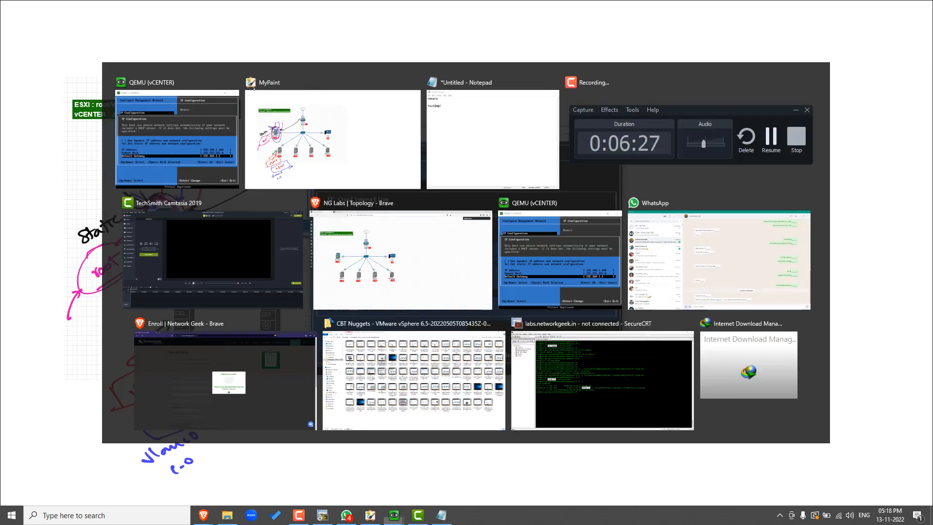
mouse_move(217, 215)
left_mouse_down()
mouse_move(310, 189)
mouse_move(315, 201)
left_mouse_up()
key("ctrl+z")
key("ctrl+z")
key("ctrl+z")
key("ctrl+z")
key("ctrl+z")
key("ctrl+z")
key("ctrl+z")
key("ctrl+z")
key("ctrl+z")
key("ctrl+z")
key("ctrl+z")
key("ctrl+z")
key("ctrl+z")
key("ctrl+z")
key("ctrl+z")
key("ctrl+z")
key("ctrl+z")
key("ctrl+z")
key("ctrl+z")
key("ctrl+z")
key("ctrl+z")
key("ctrl+z")
key("ctrl+z")
key("ctrl+z")
key("ctrl+z")
key("ctrl+z")
key("ctrl+z")
key("ctrl+z")
key("ctrl+z")
key("ctrl+z")
key("ctrl+z")
key("ctrl+z")
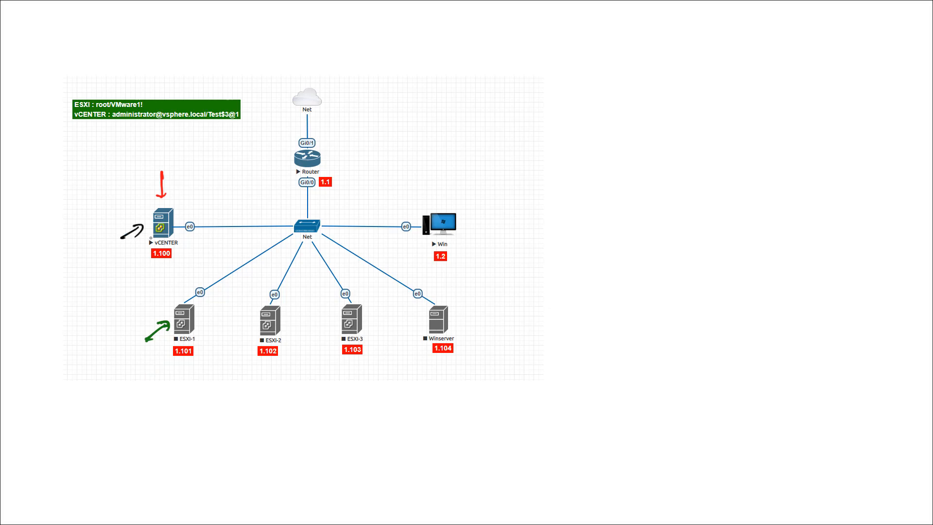
Step: Switch to the vCENTER console, accept the static IP configuration and disable IPv6
key("alt+Tab")
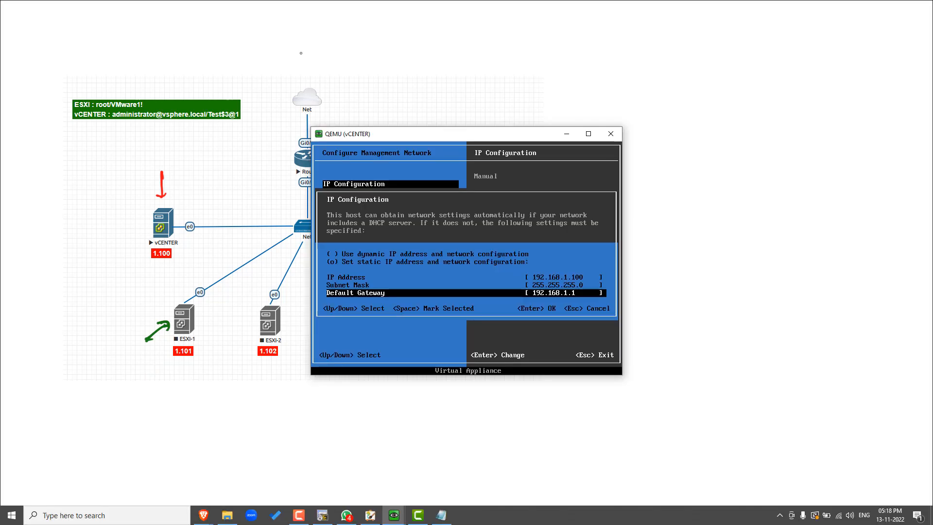
key("Return")
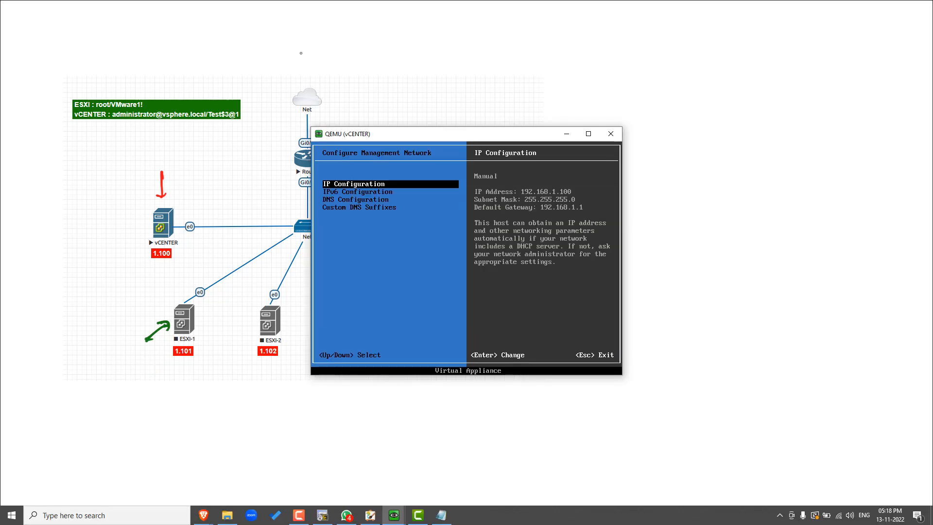
key("Down")
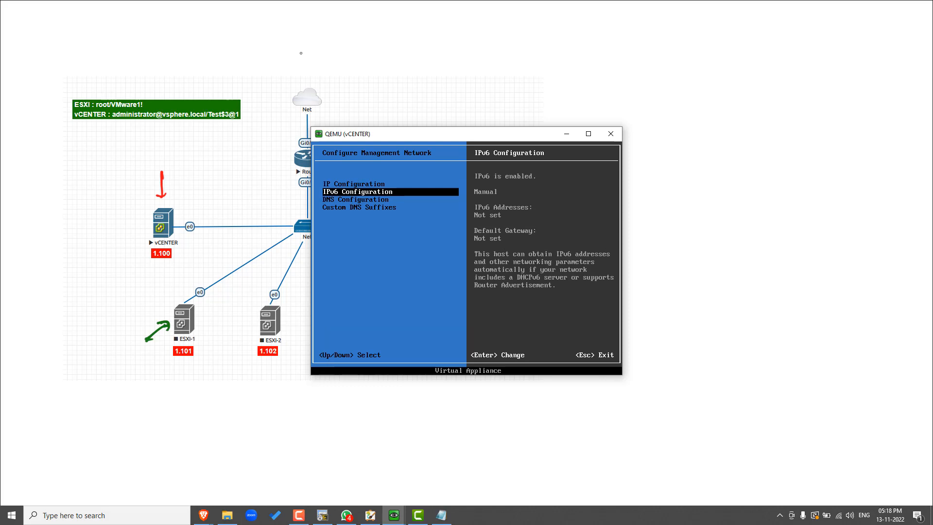
key("Return")
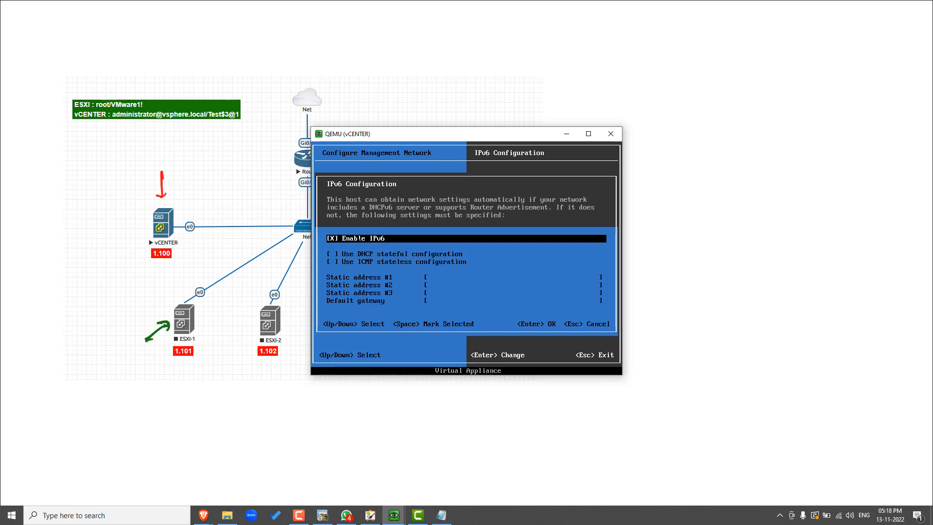
key("space")
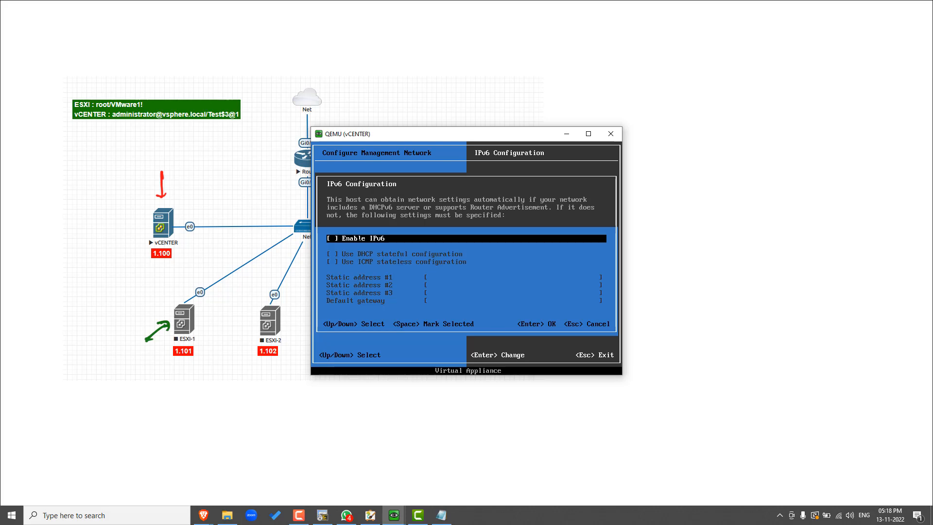
key("Return")
Step: Set the primary DNS server to 8.8.8.8 in the DNS configuration
key("Down")
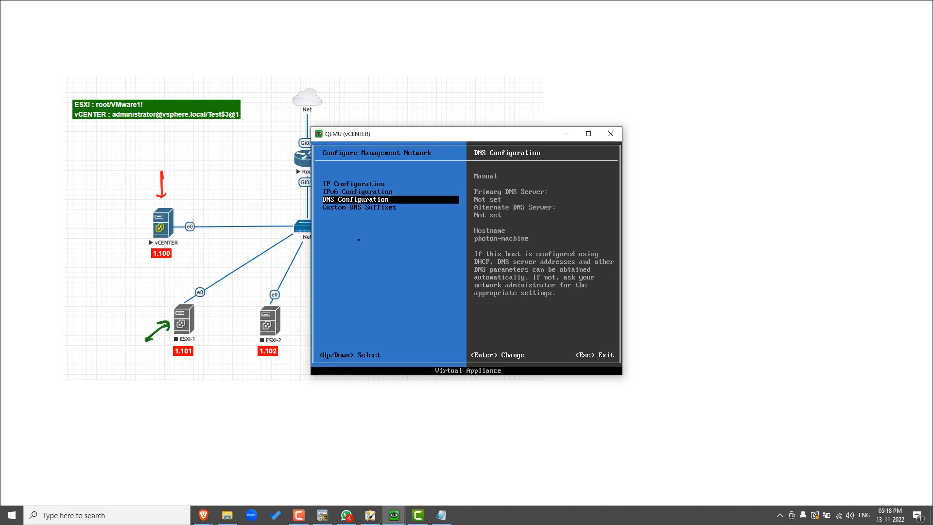
key("Return")
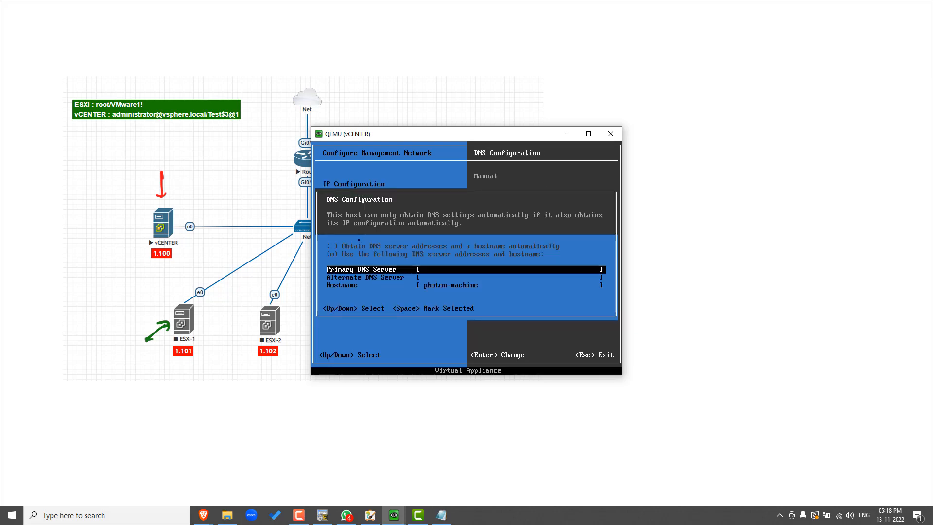
type("8.8.8.8")
key("Return")
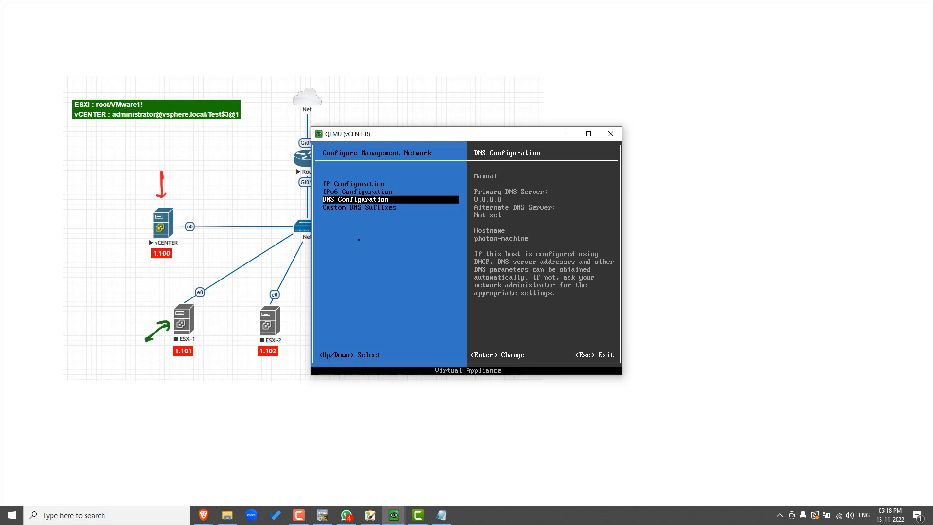
Step: Review the IP, IPv6 and DNS settings, apply the changes with a management network restart, and leave system customization
key("Up")
key("Up")
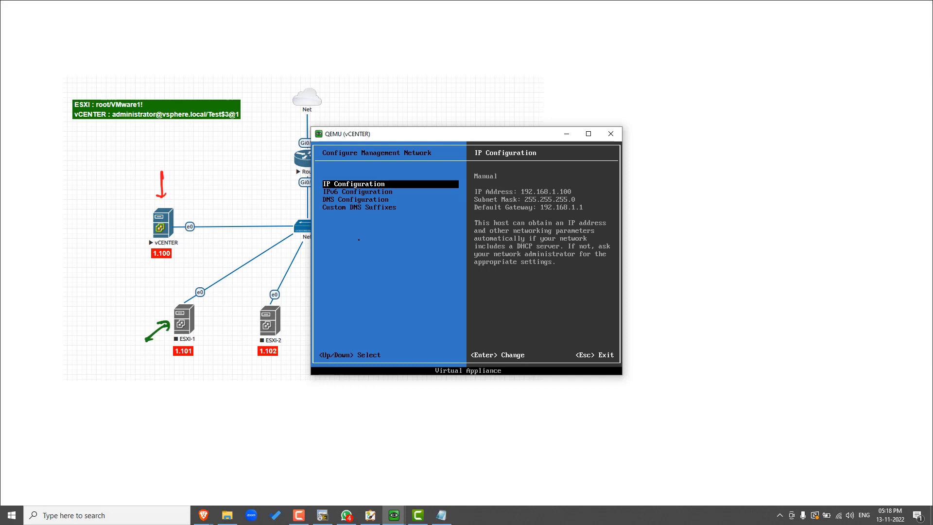
key("Down")
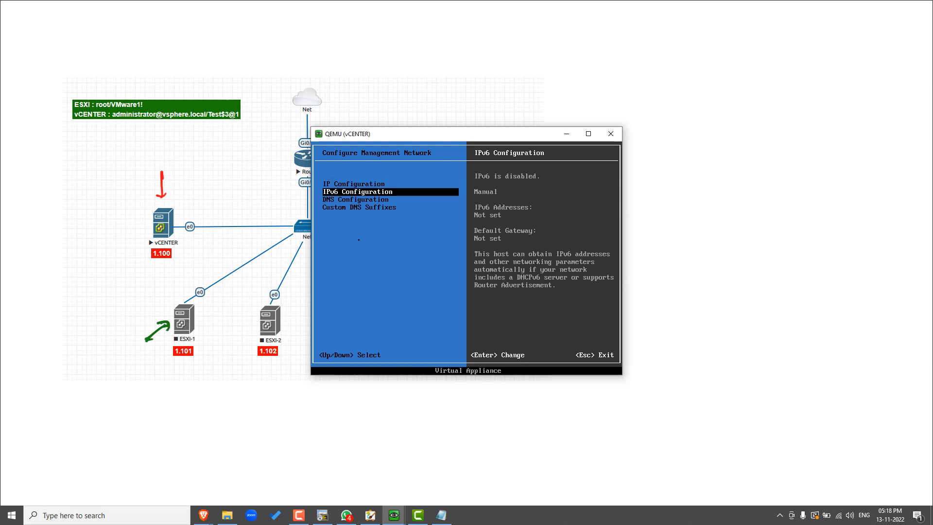
key("Down")
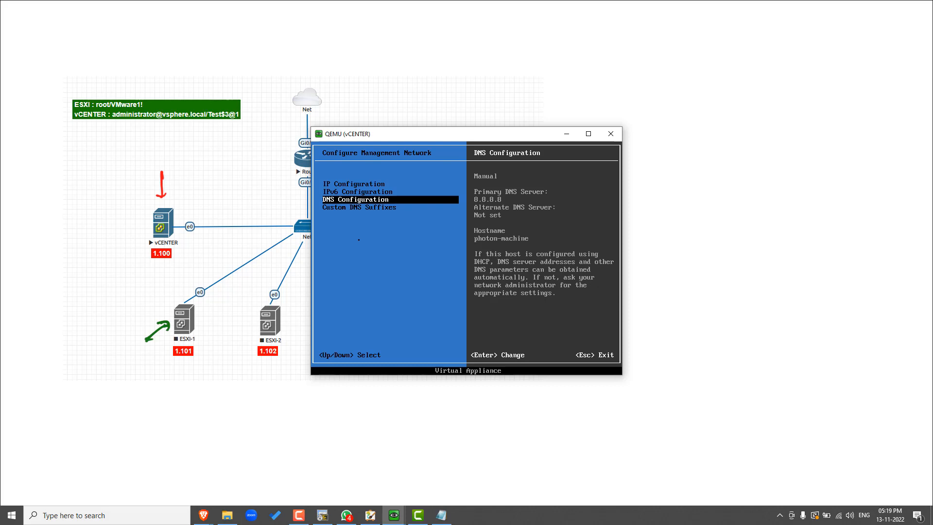
key("Escape")
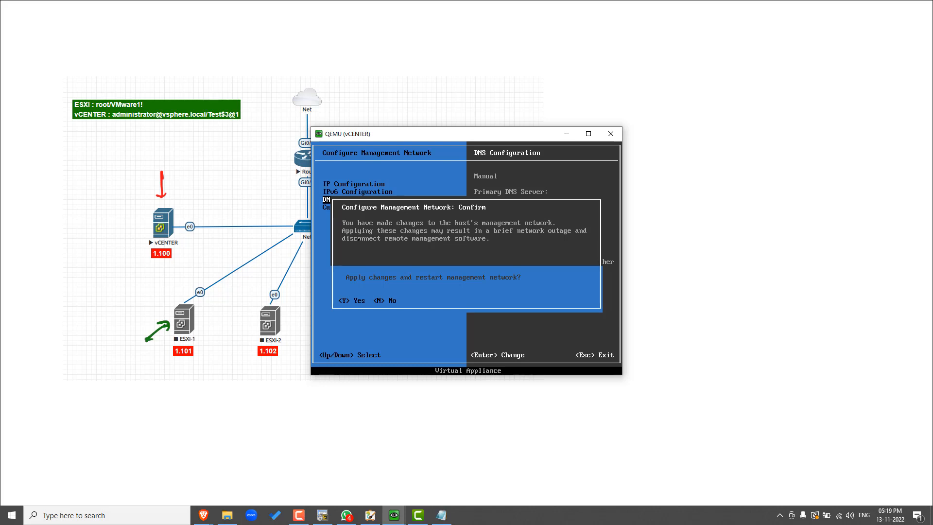
key("y")
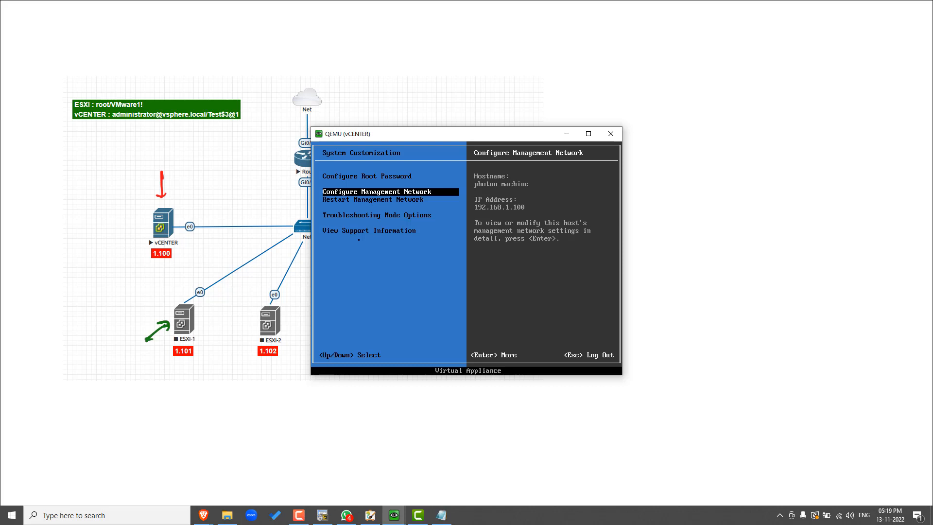
key("Escape")
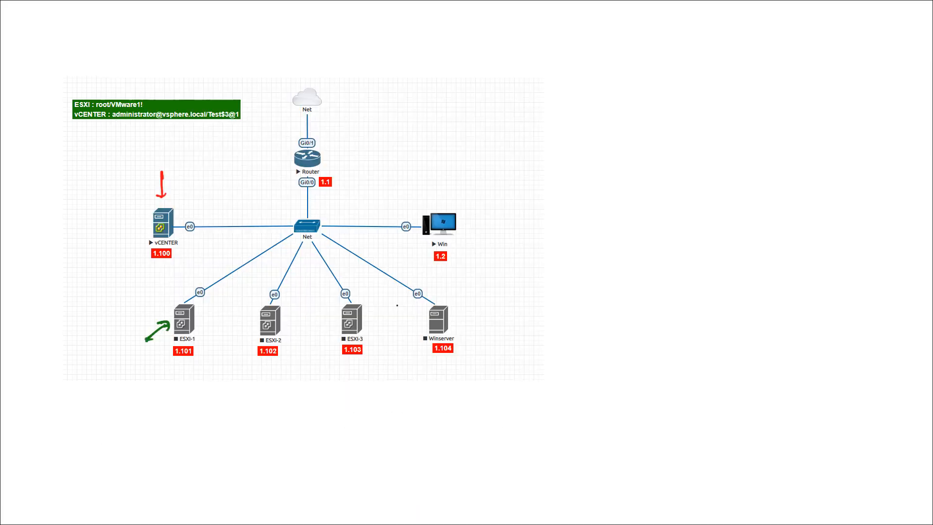
Step: Sketch an arrow from the Win node to the vCENTER node in MyPaint and undo it
mouse_move(441, 208)
left_mouse_down()
mouse_move(221, 219)
mouse_move(210, 199)
left_mouse_up()
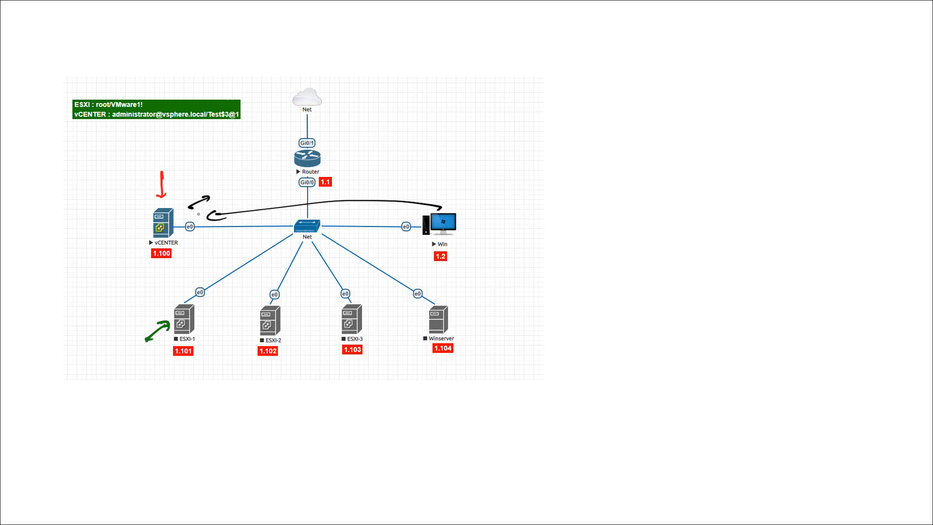
key("ctrl+z")
key("ctrl+z")
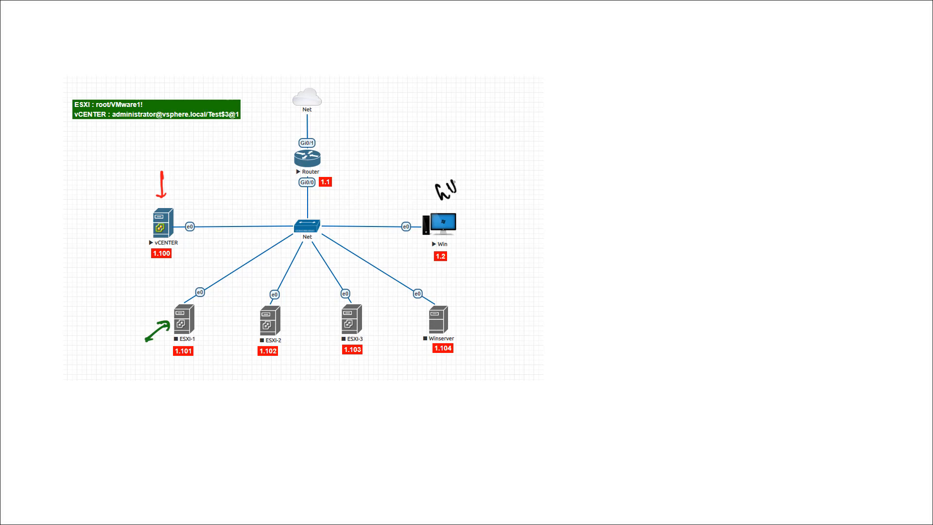
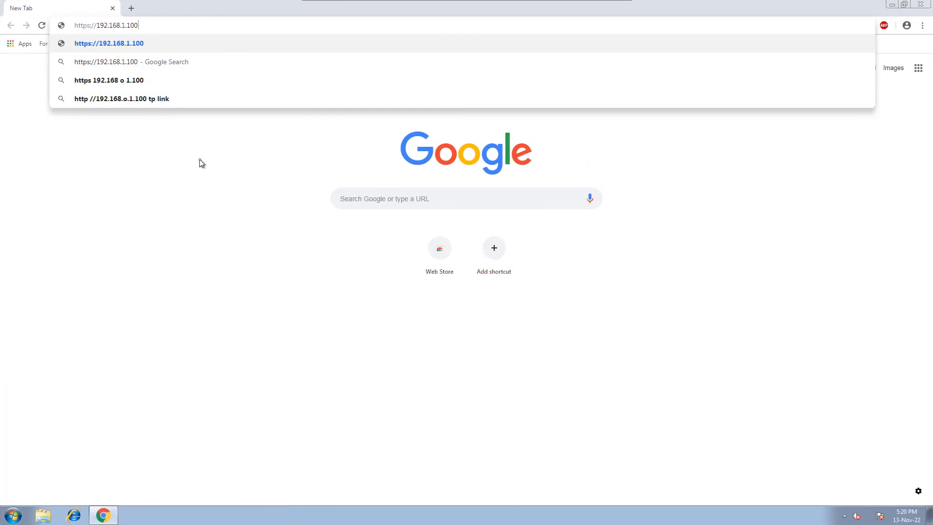
type(":5480")
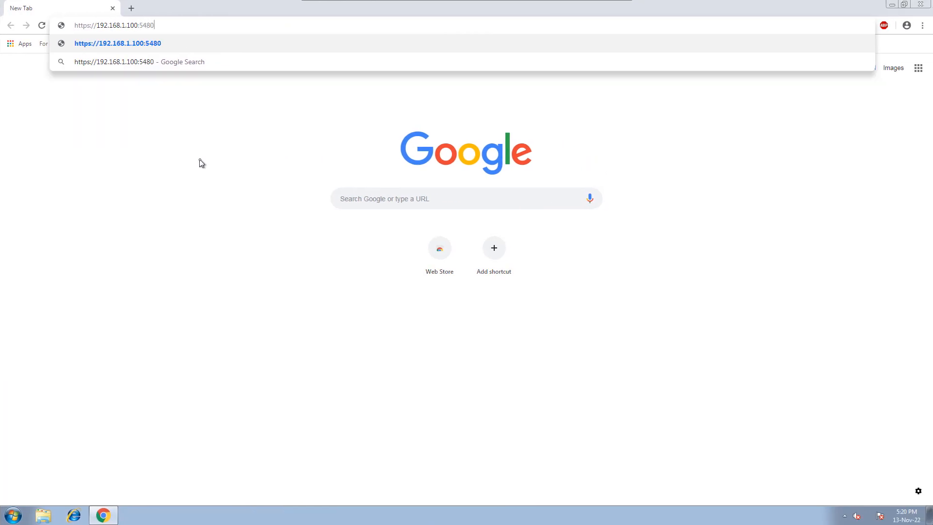
key("Return")
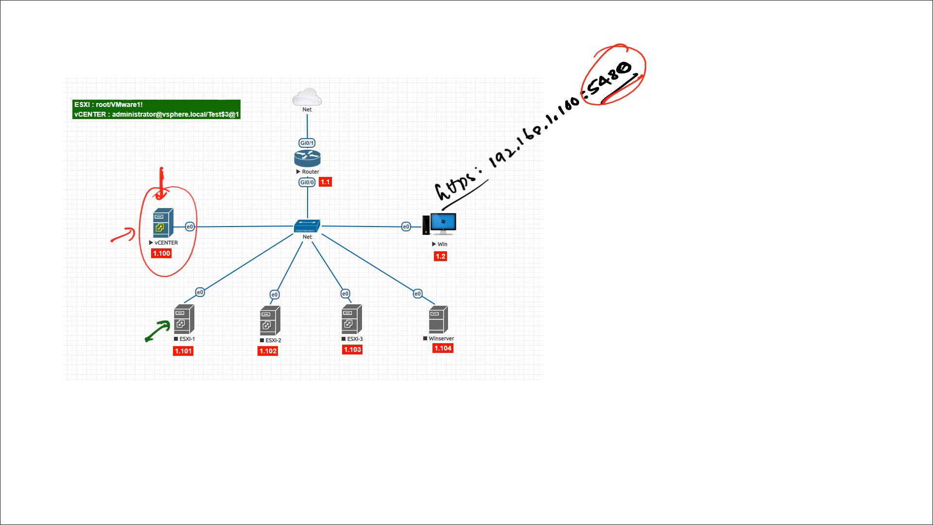
Step: Switch away from the browser, sketch a mark beside the vCENTER node in MyPaint and undo it
key("alt+Tab")
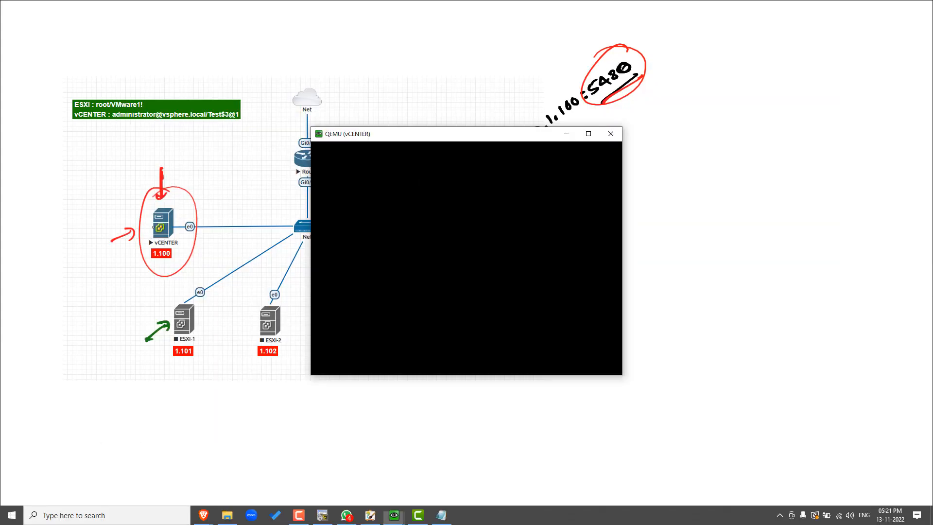
left_click(116, 204)
left_click_drag(111, 204, 127, 214)
key("ctrl+z")
key("ctrl+z")
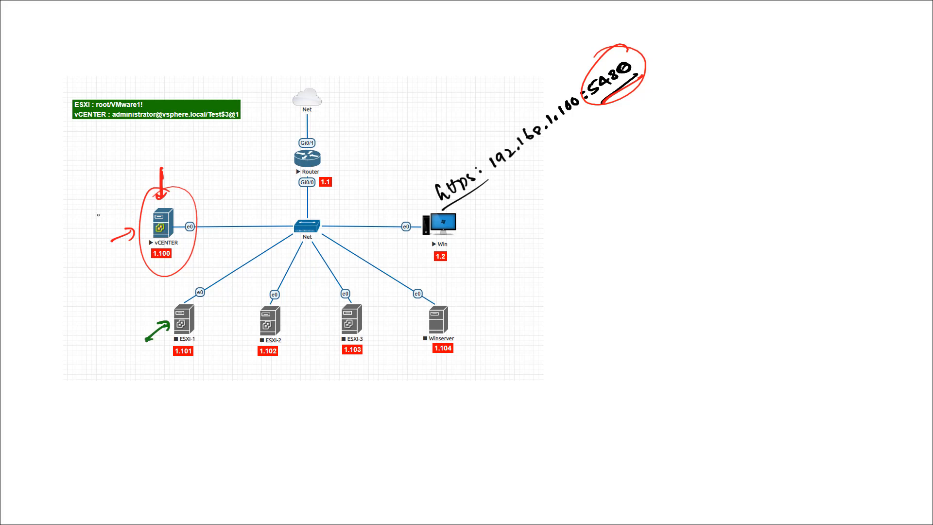
Step: Highlight the sample password noted in Notepad and thicken the red arrow pointing at the vCENTER node in MyPaint
key("alt+Tab")
key("alt+Tab")
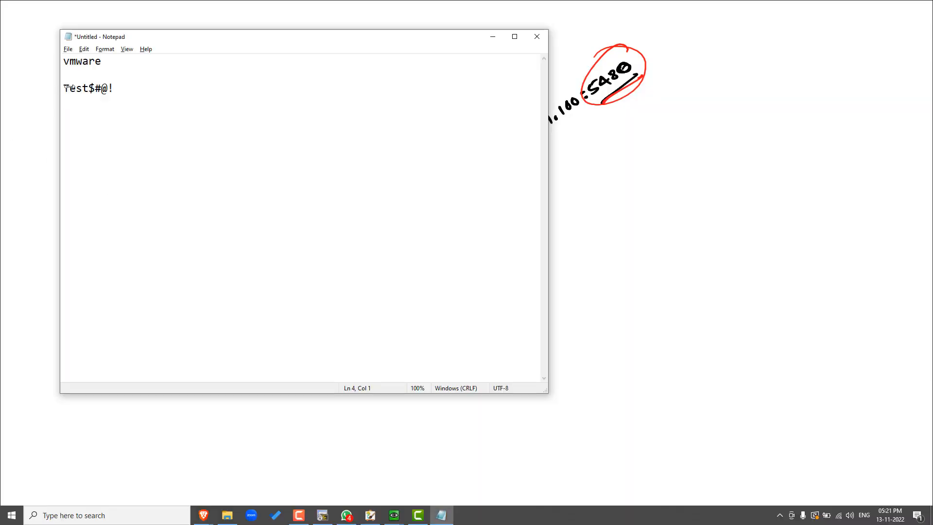
mouse_move(60, 89)
left_mouse_down()
mouse_move(97, 89)
mouse_move(73, 89)
left_mouse_up()
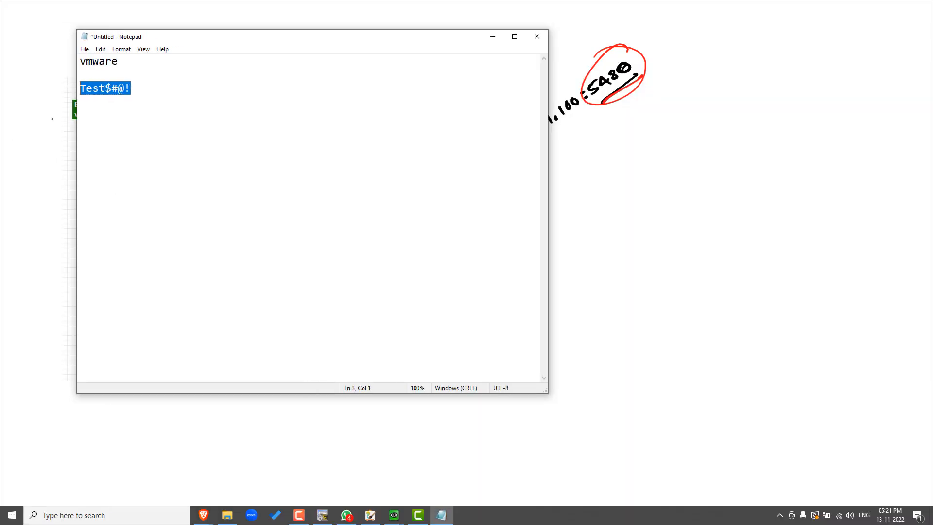
key("alt+Tab")
mouse_move(108, 241)
left_mouse_down()
mouse_move(135, 227)
mouse_move(114, 238)
left_mouse_up()
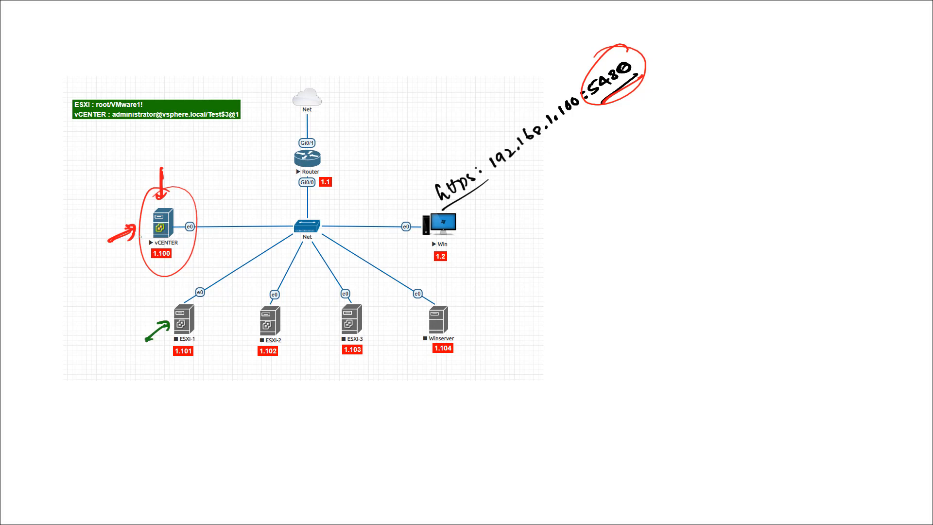
Step: Return to Notepad and highlight the noted sample password again
key("alt+Tab")
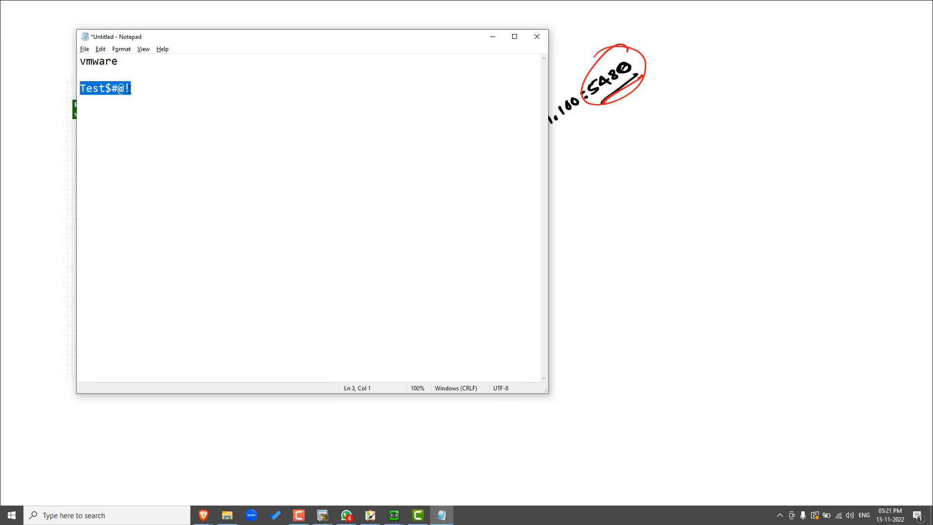
left_click(121, 67)
left_click_drag(133, 88, 83, 93)
left_click(433, 99)
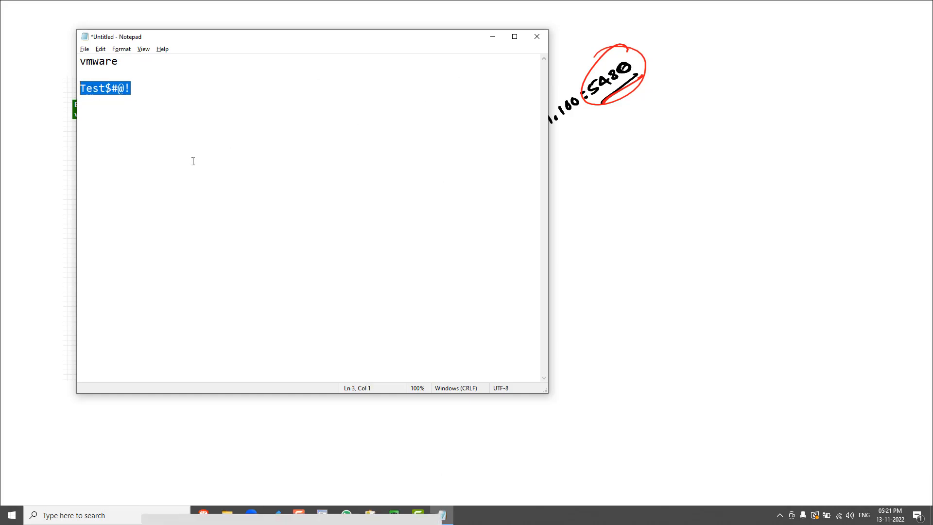
Step: Switch to the NG Labs topology in Brave, open the vCENTER node's console and move its window aside
key("alt")
key("alt+Tab")
key("alt+Tab")
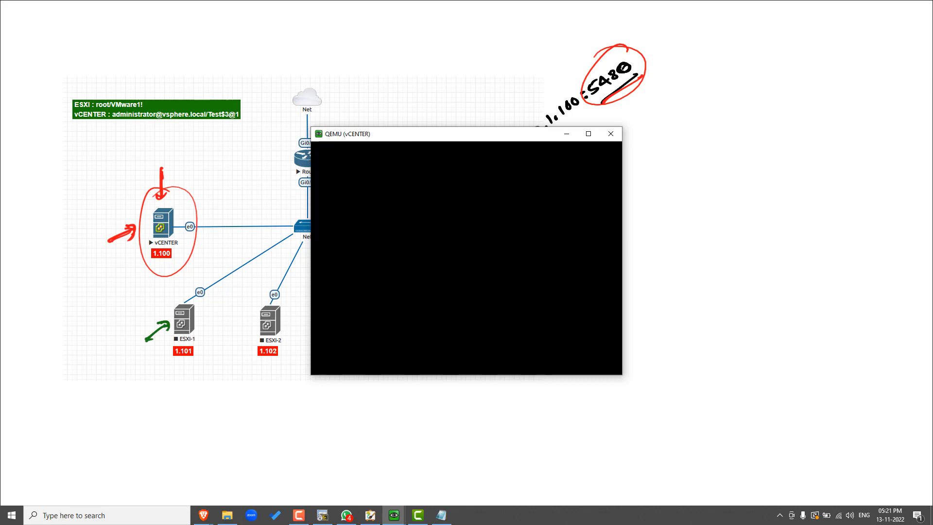
key("alt+Tab")
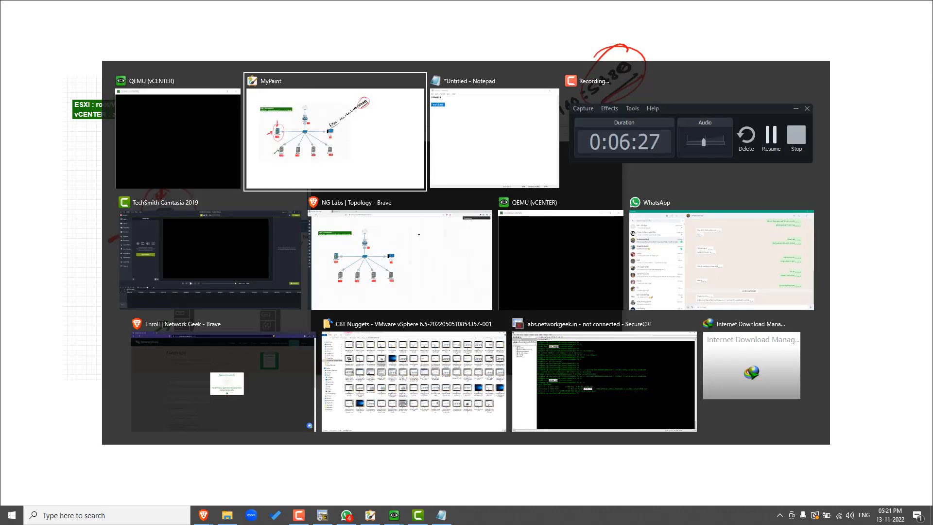
key("alt+Tab")
key("alt+Tab")
key("alt+Tab")
key("alt+Tab")
key("alt+Tab")
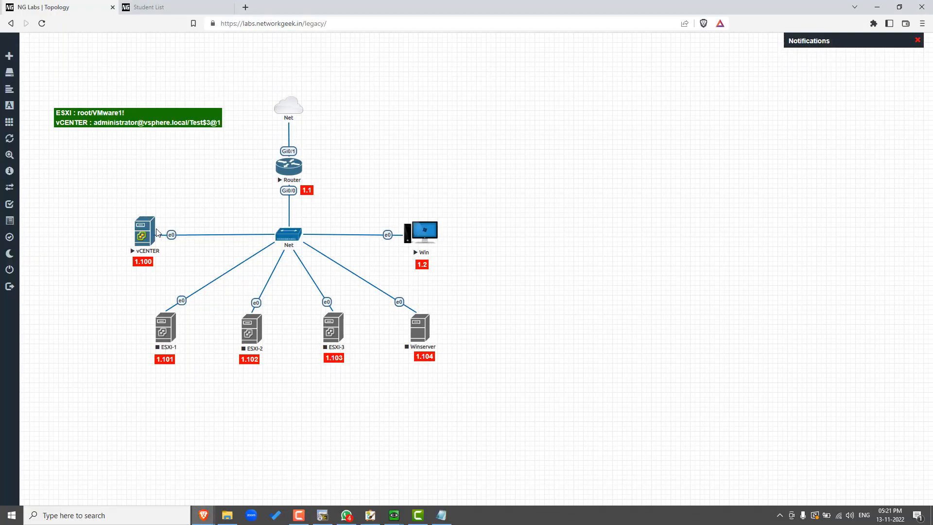
left_click(157, 232)
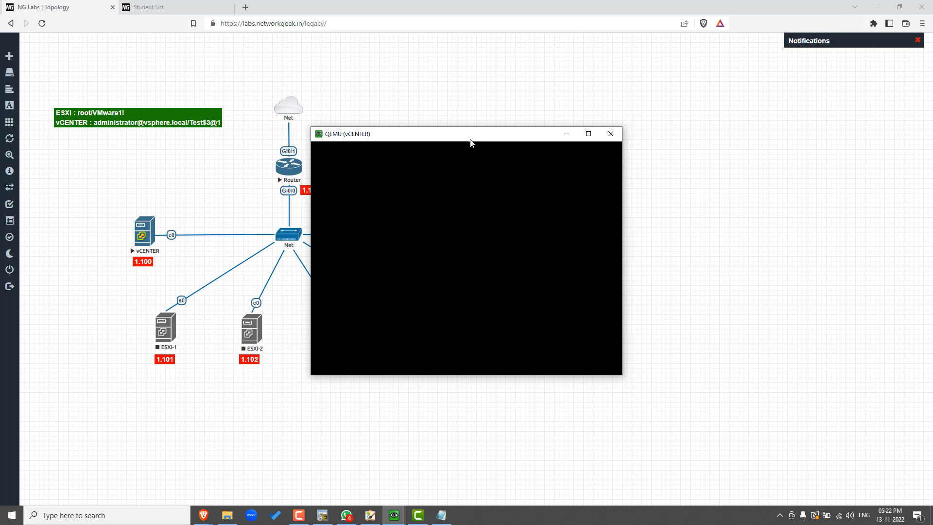
left_click_drag(470, 138, 392, 135)
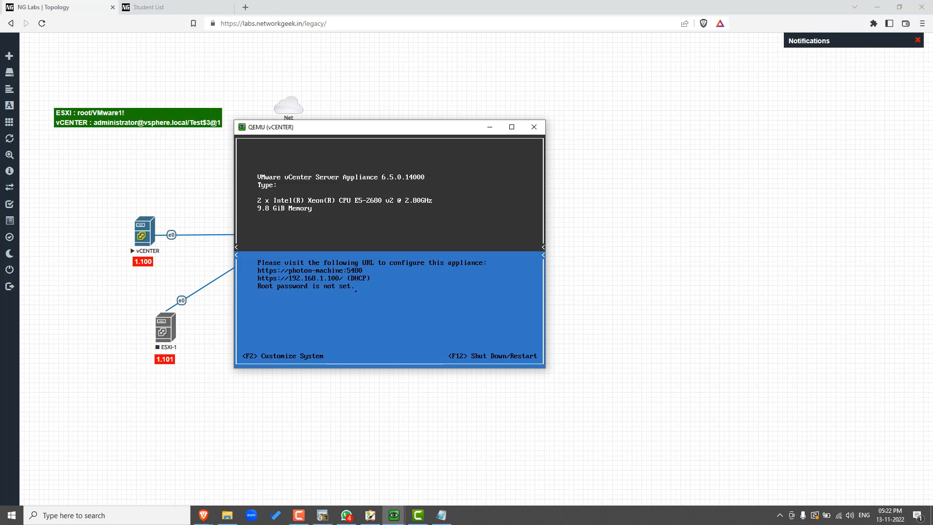
Step: Set and confirm a new root password in the appliance's system customization, and log out of it
key("F2")
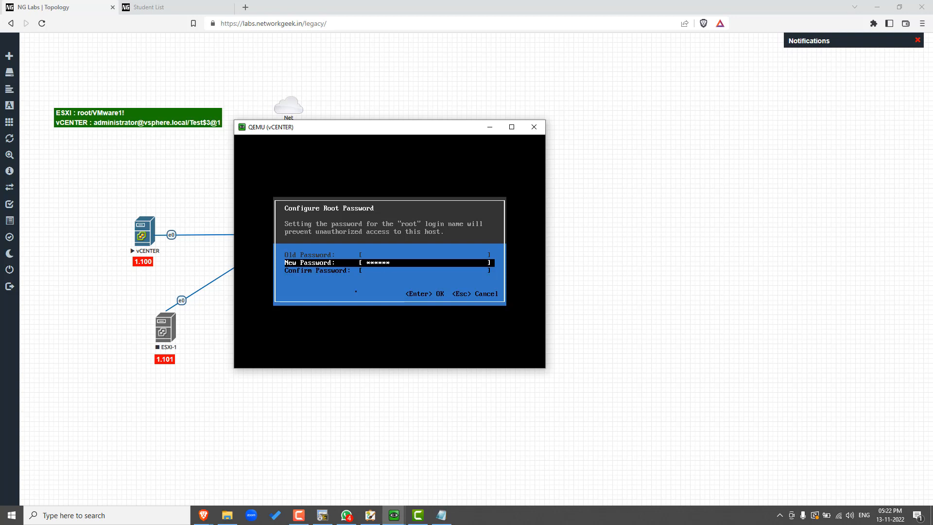
key("Tab")
type("****")
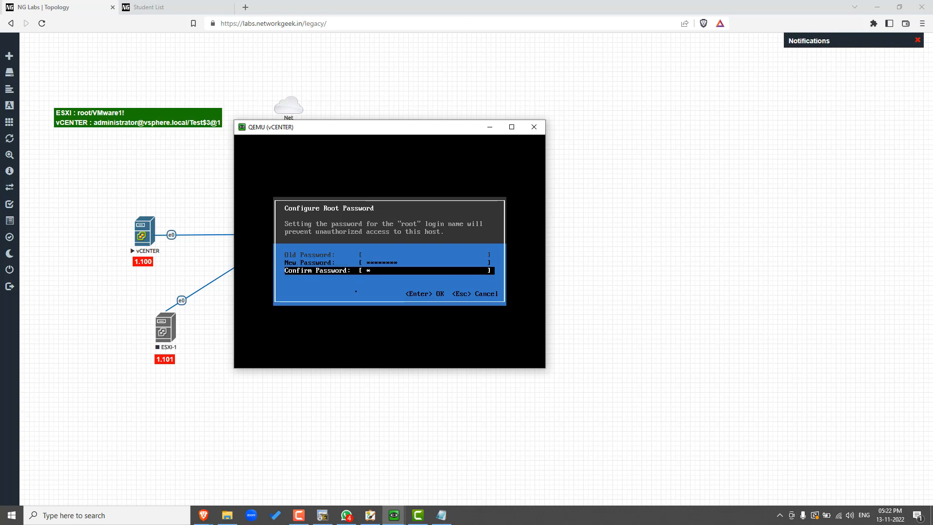
type("*****")
key("Return")
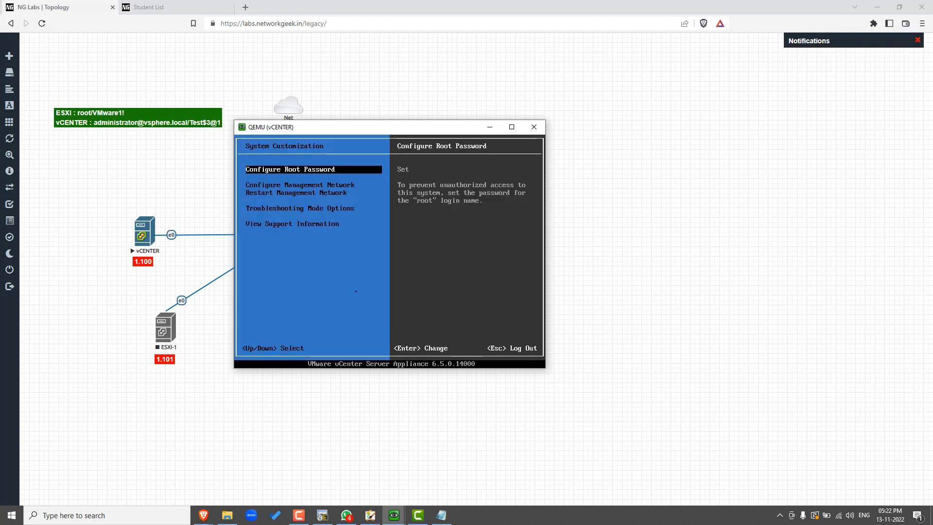
key("Escape")
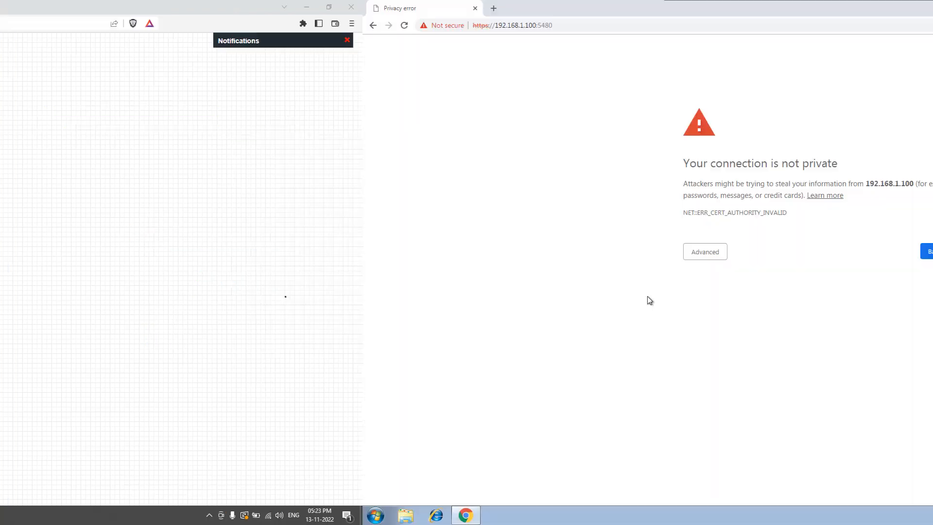
Step: Proceed past the certificate warning for 192.168.1.100 and start setting up the vCenter Server Appliance
left_click(342, 251)
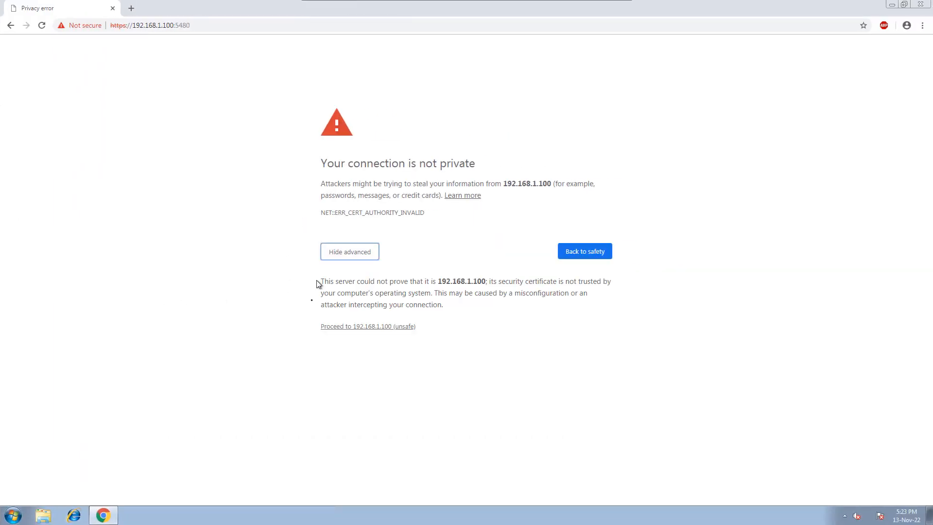
left_click(353, 327)
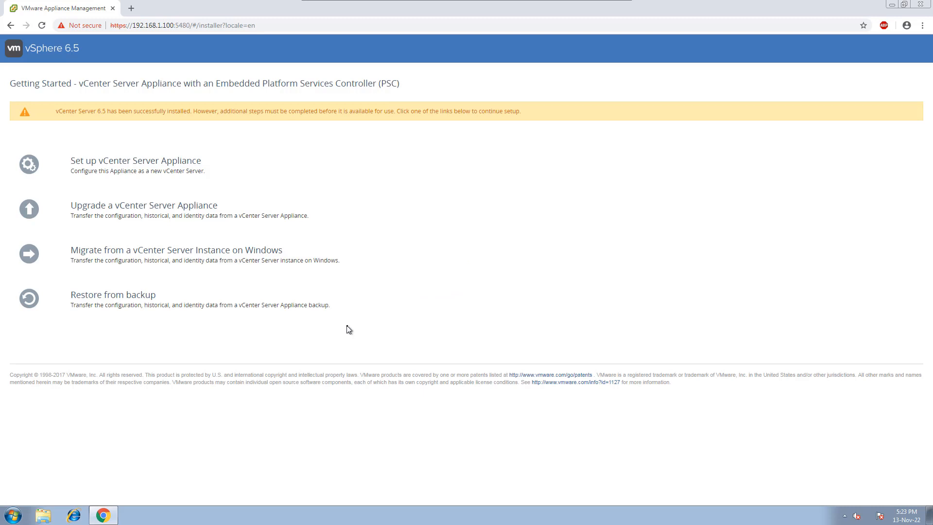
left_click(130, 164)
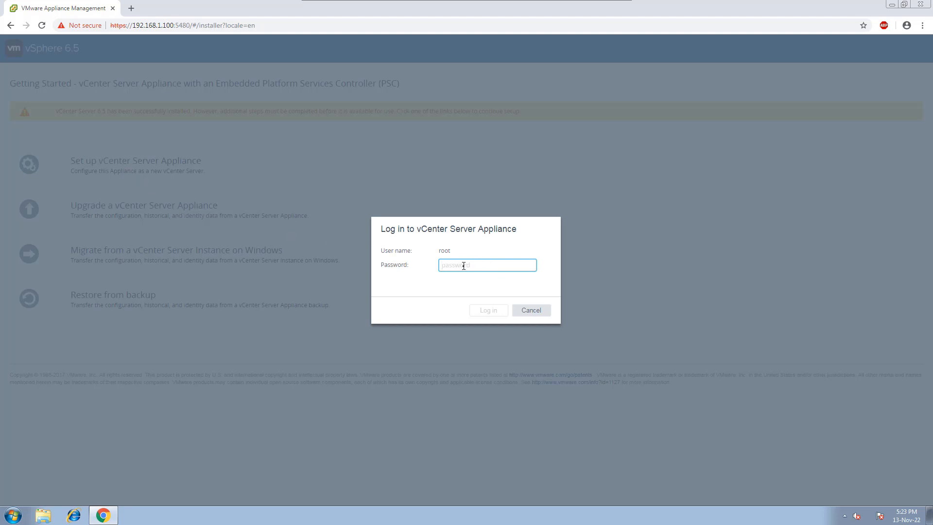
Step: Log in to the vCenter Server Appliance as root with the root password
type("****")
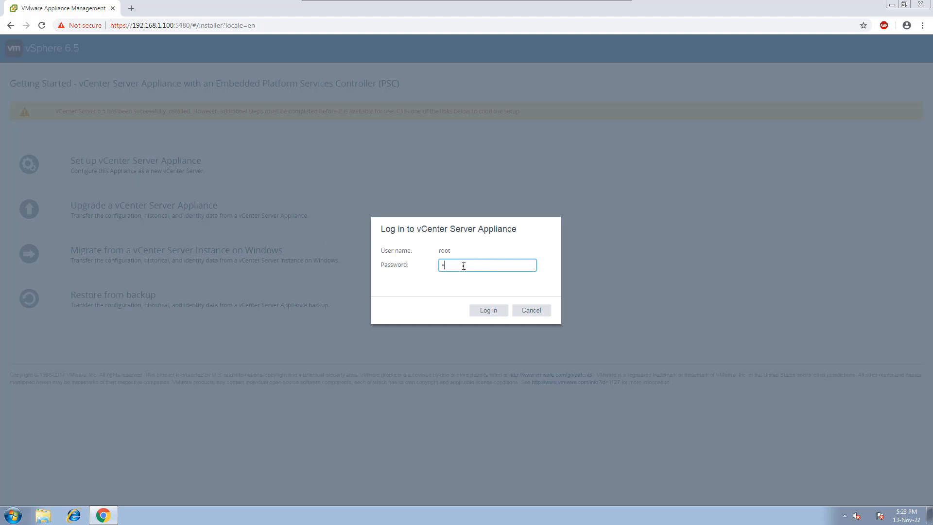
type("****")
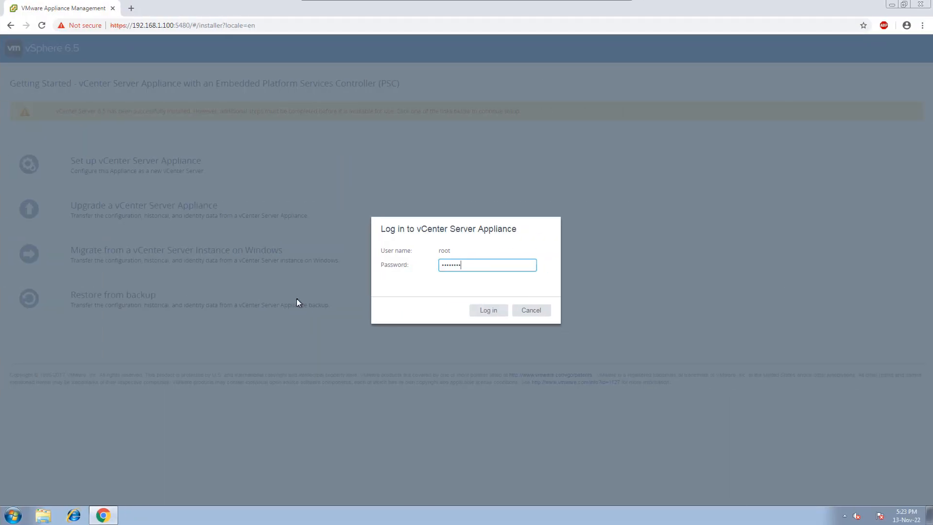
key("Return")
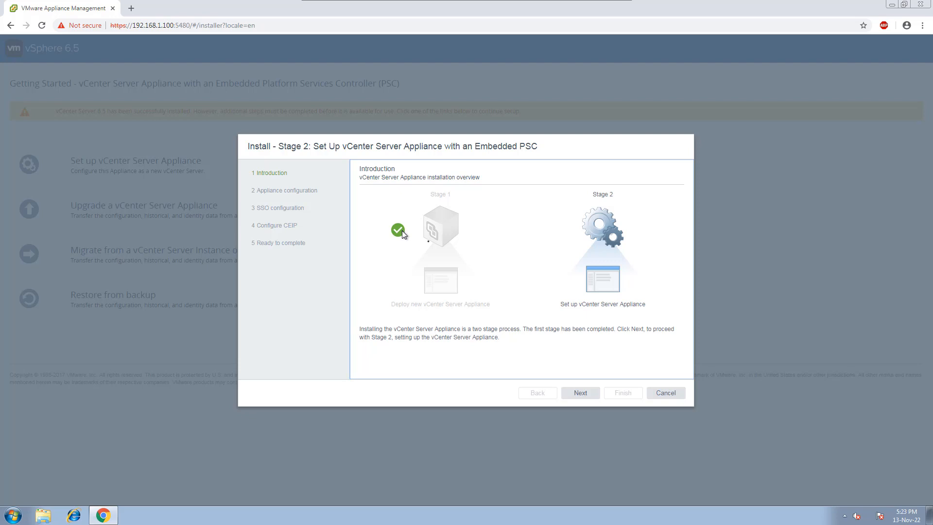
Step: Advance past the introduction, set time synchronization to the ESXi host and continue to the SSO configuration
left_click(578, 393)
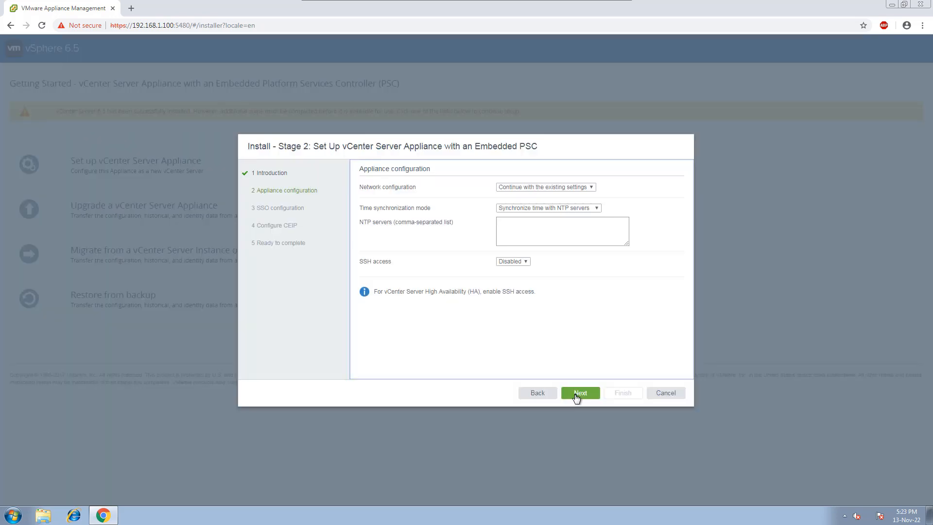
left_click(556, 209)
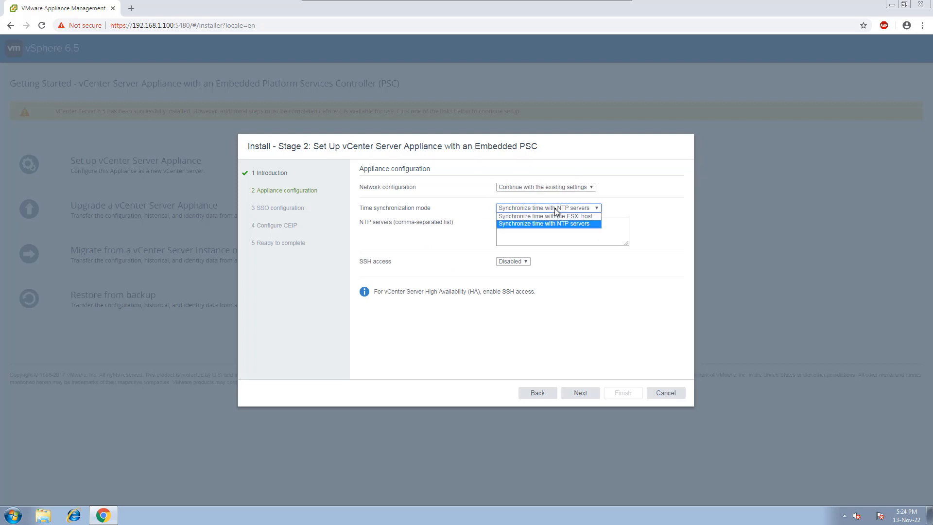
left_click(529, 216)
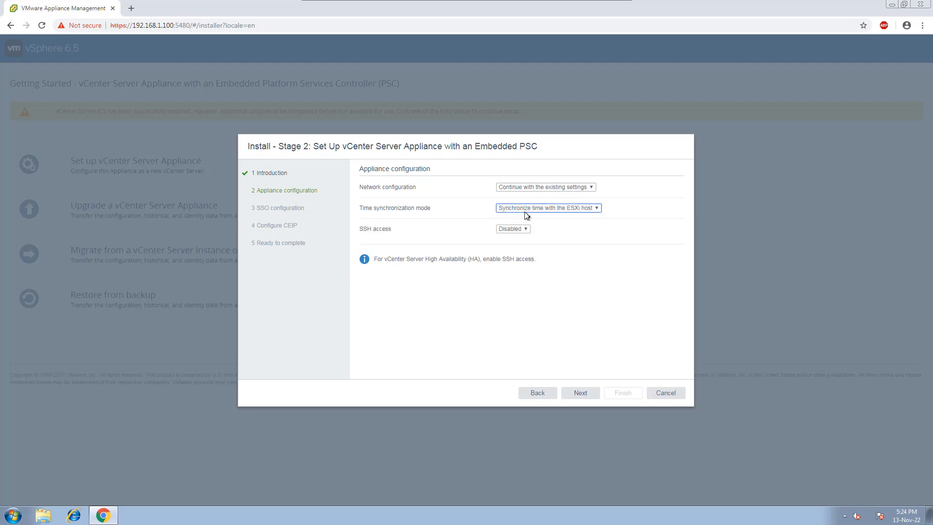
left_click(580, 392)
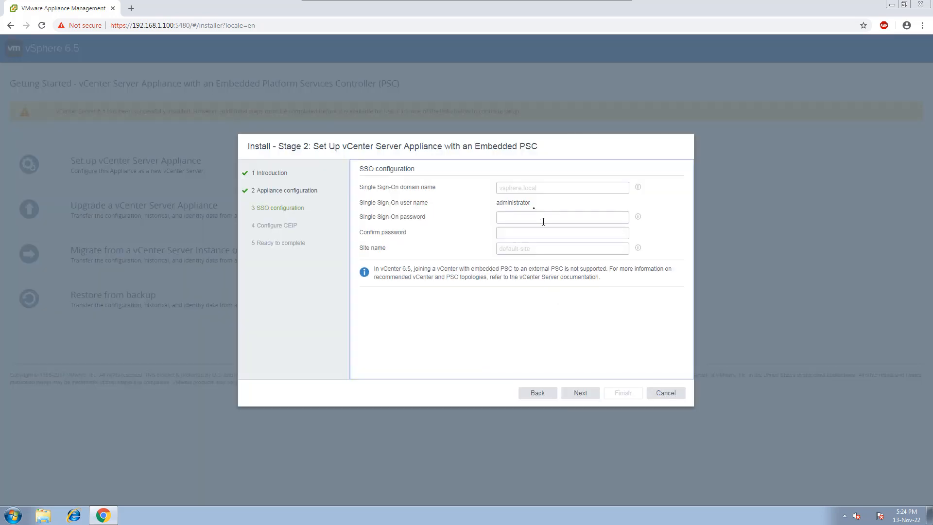
Step: Set the Single Sign-On domain name to ng.net and enter the Single Sign-On password
left_click(519, 185)
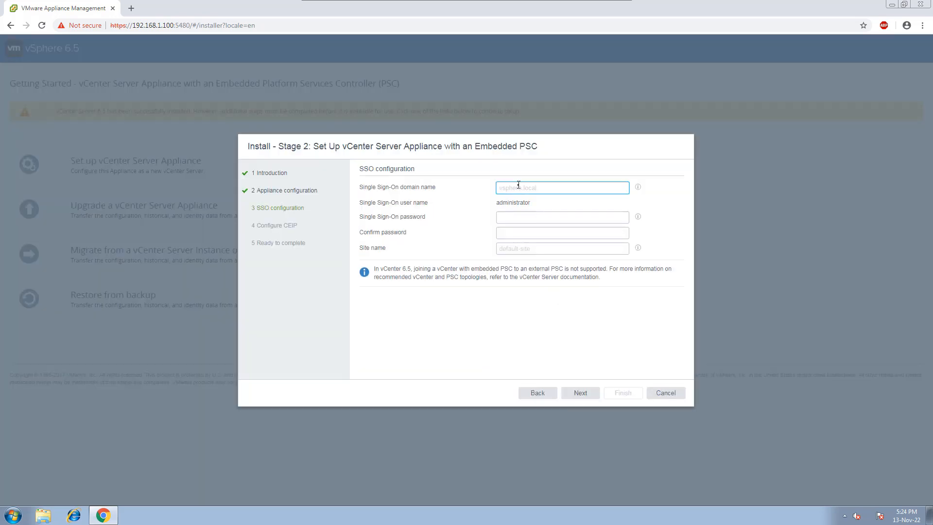
type("ng.net")
key("Tab")
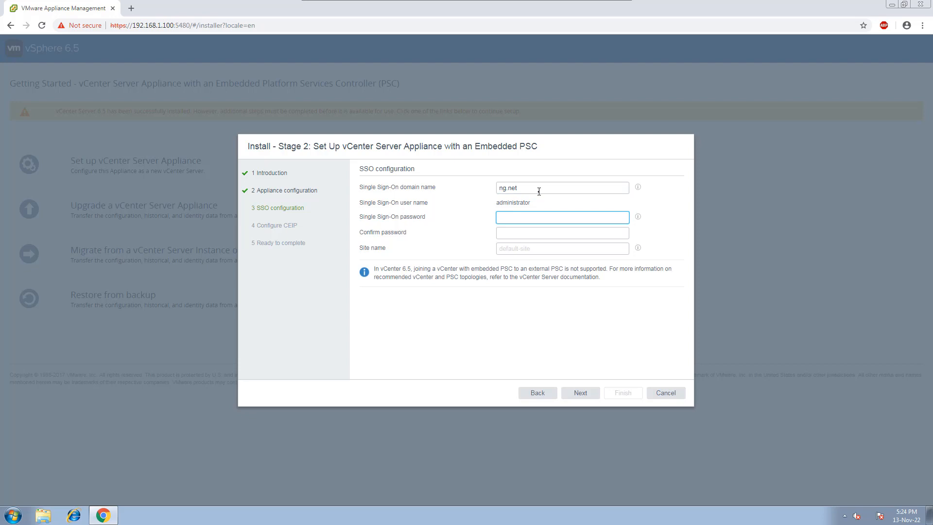
type("••••")
type("••••")
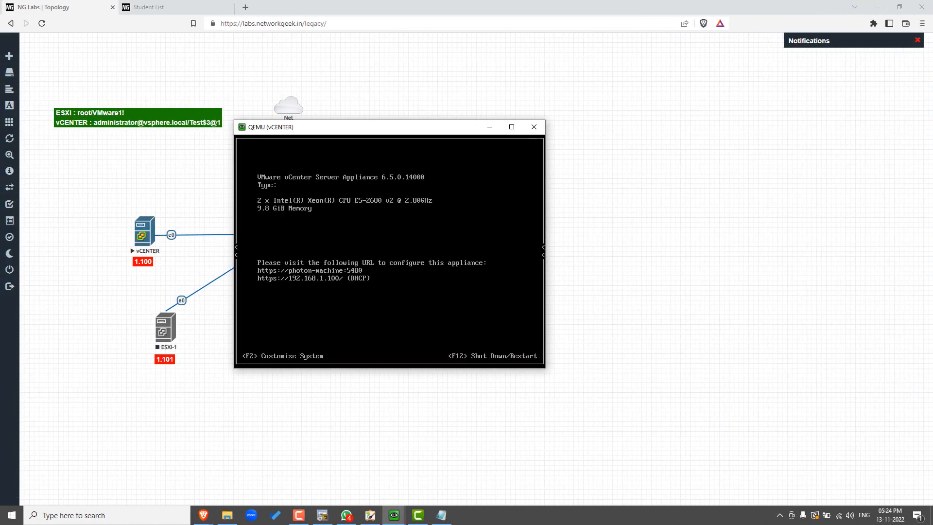
Step: Switch to Notepad and write the complex sample password on a new line below the existing one
key("alt+Tab")
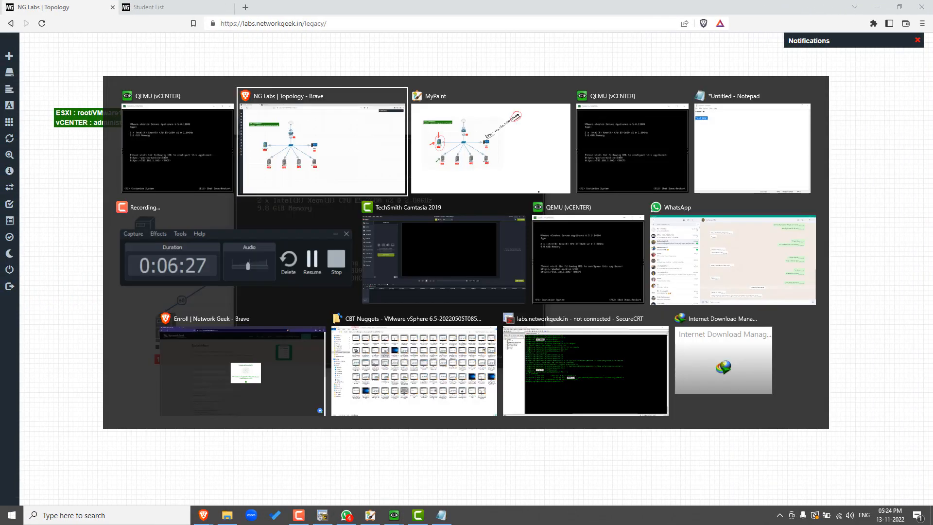
key("alt+Tab")
key("alt+Tab")
key("alt+Tab")
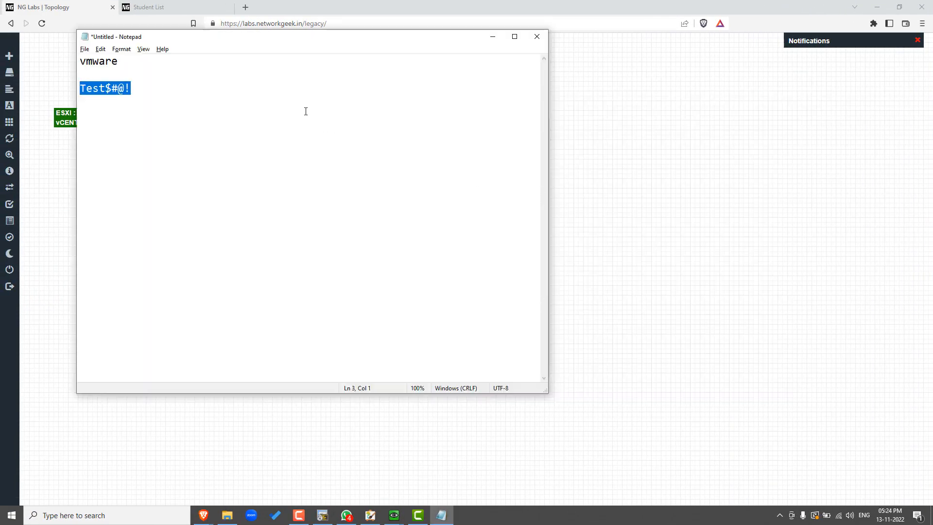
left_click(146, 91)
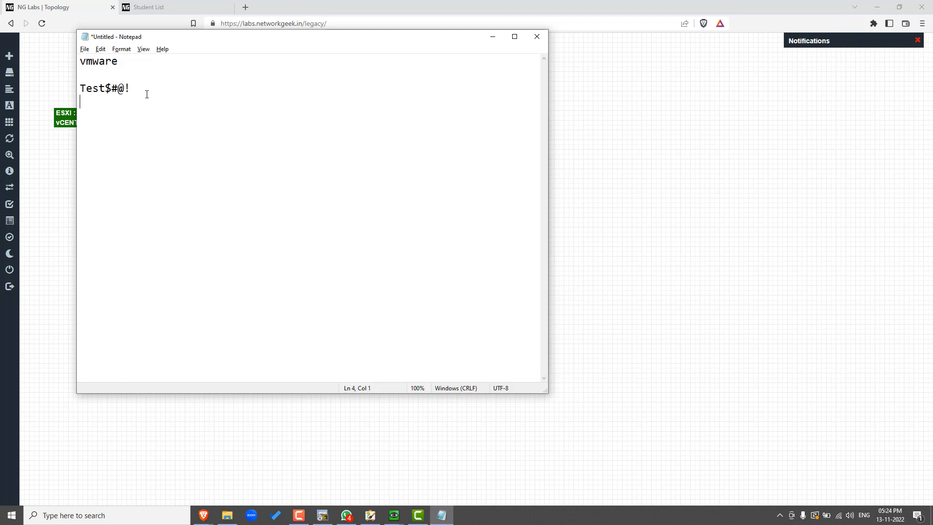
key("Return")
type("Test")
type("$3@1")
Step: Point out the digits and symbols in the noted password and highlight the administrator user name in the SSO configuration
left_click_drag(105, 116, 126, 116)
left_click(118, 115)
left_click(125, 116)
left_click(134, 116)
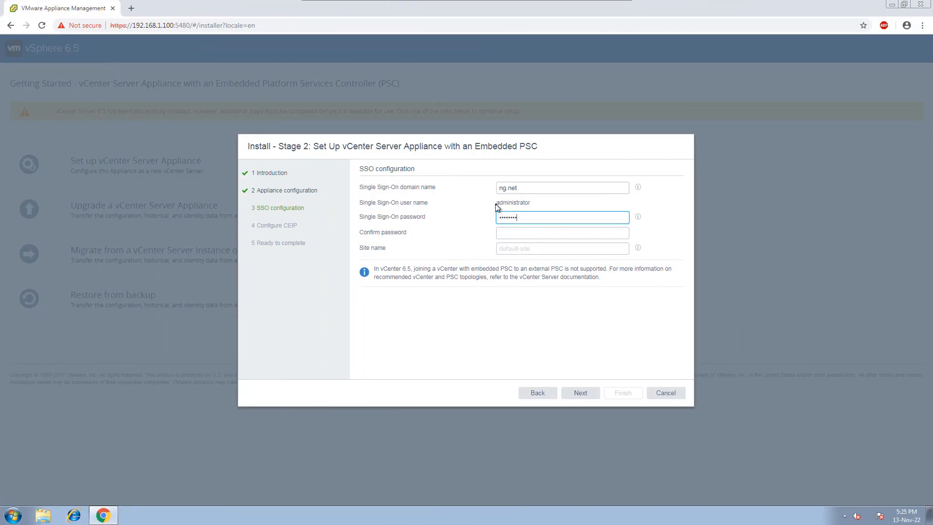
left_click_drag(497, 204, 536, 208)
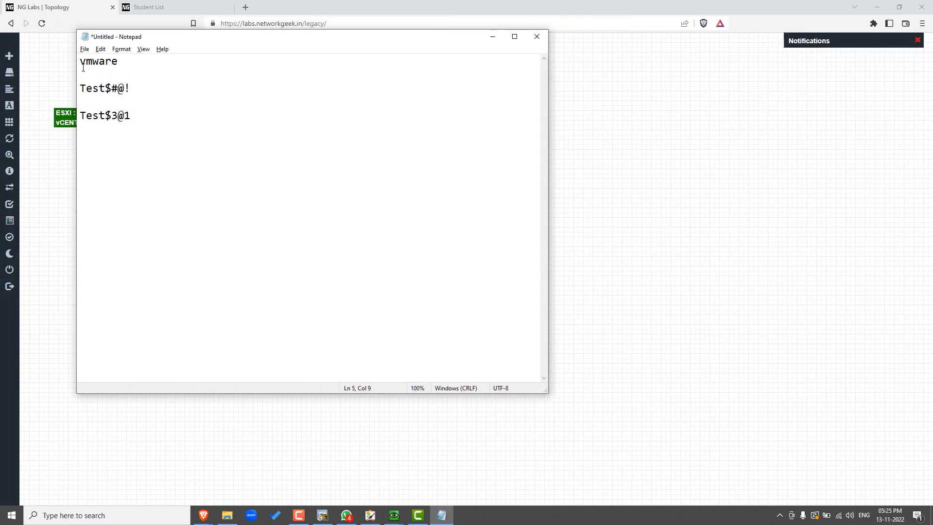
Step: Label the first two noted passwords with the prefix "root - " in Notepad
left_click(82, 66)
type("root - ")
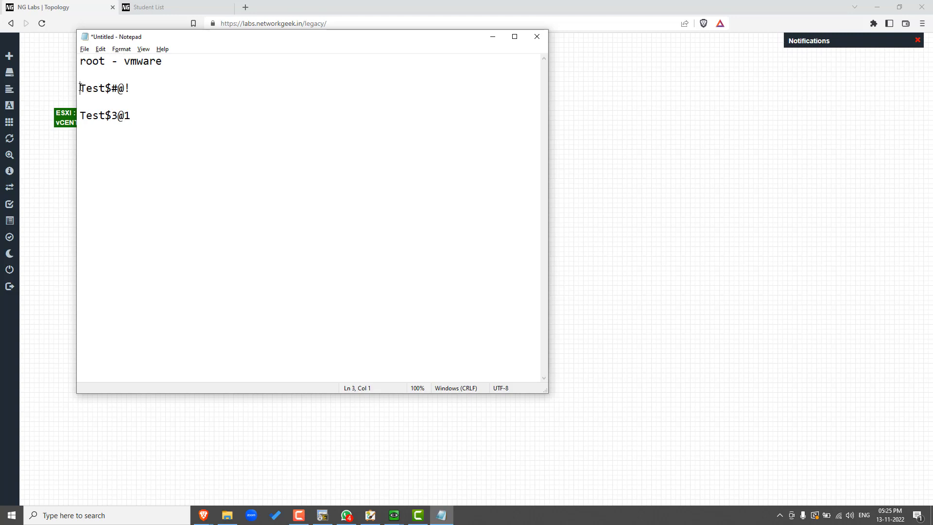
type("root - ")
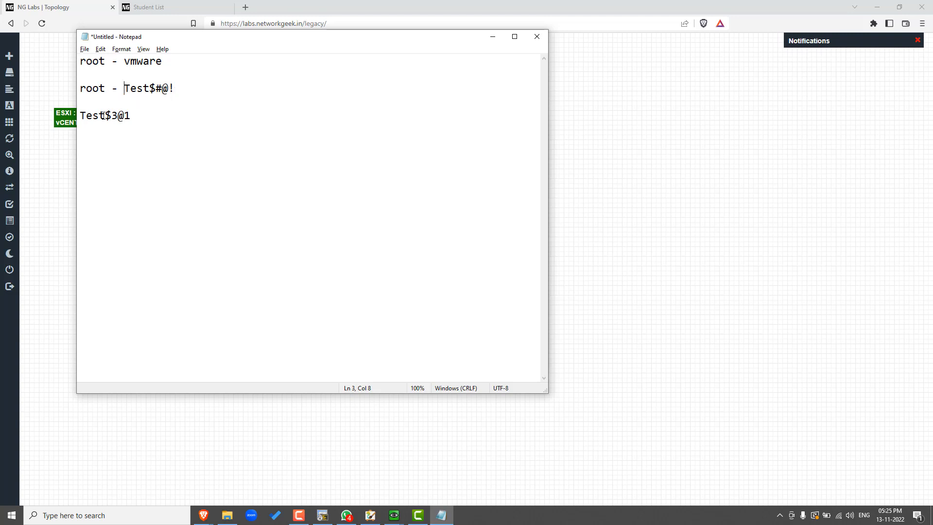
type("da")
Step: Prefix the third noted password with the administrator user name in the ng.net domain, followed by "->"
key("BackSpace")
type("adm")
key("BackSpace")
key("BackSpace")
key("BackSpace")
key("BackSpace")
type("administr")
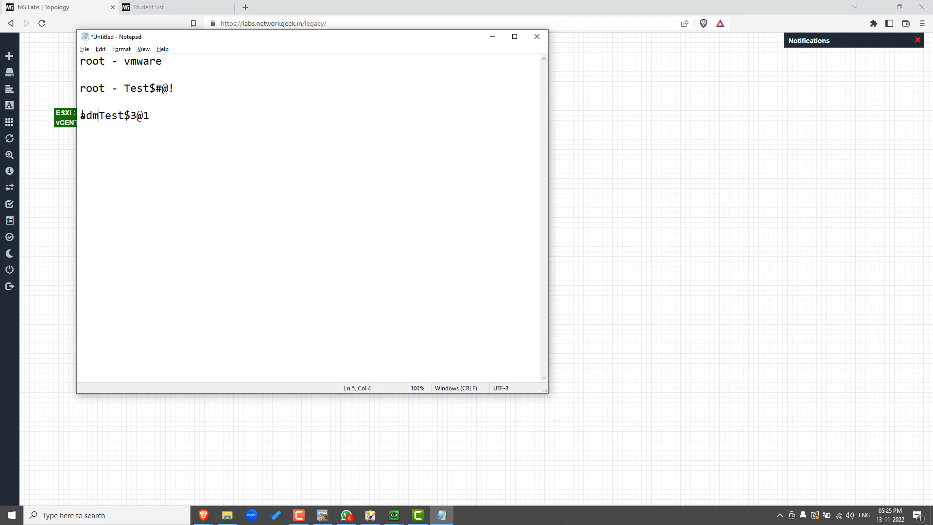
type("ator")
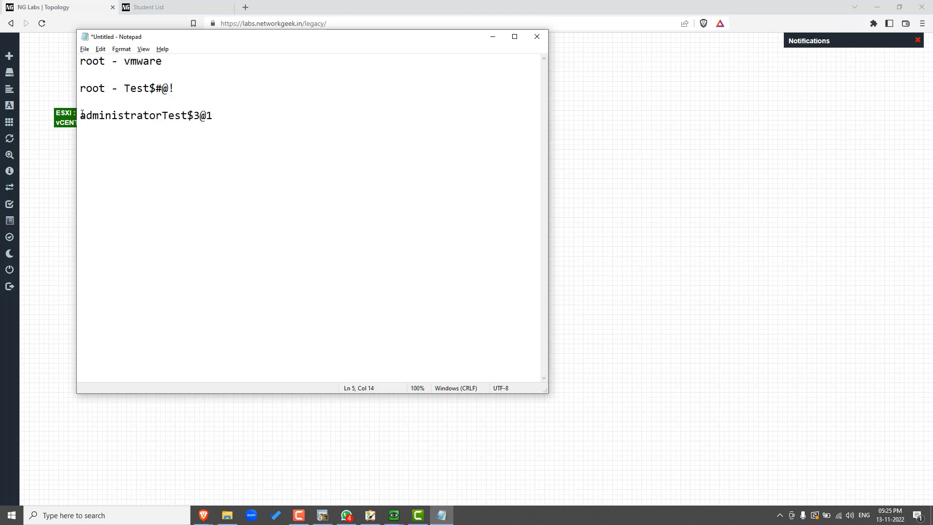
type("@ng.net ->")
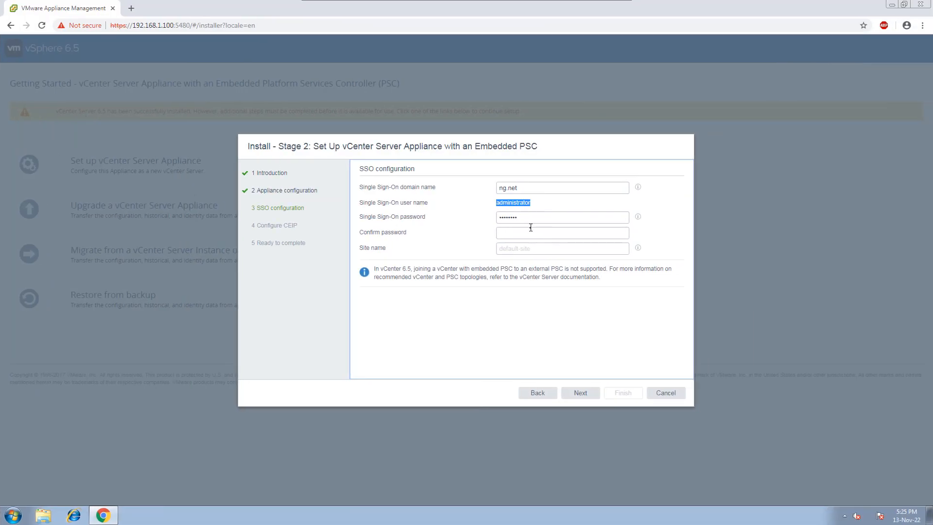
Step: Return to the vCenter installer, confirm the Single Sign-On password, set the site name to NG1 and continue to the CEIP configuration
left_click(530, 228)
type("••••")
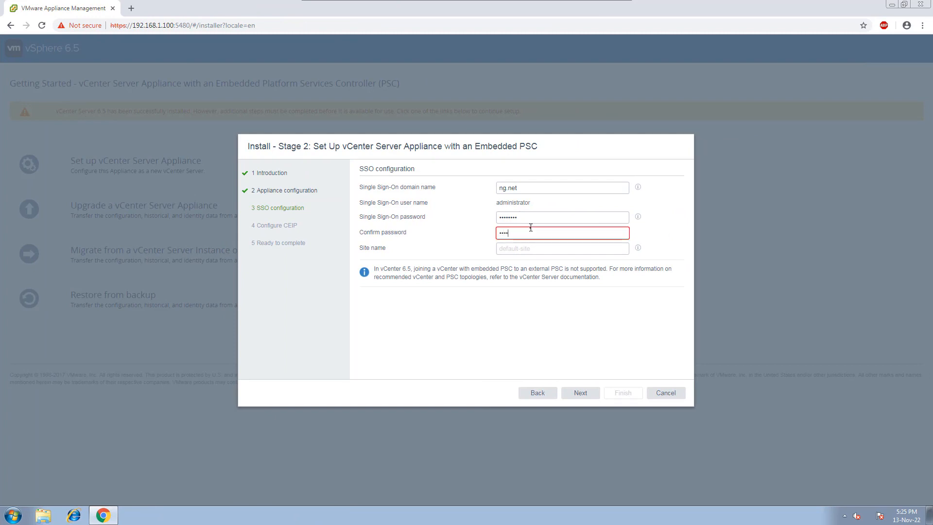
type("••••")
left_click(521, 250)
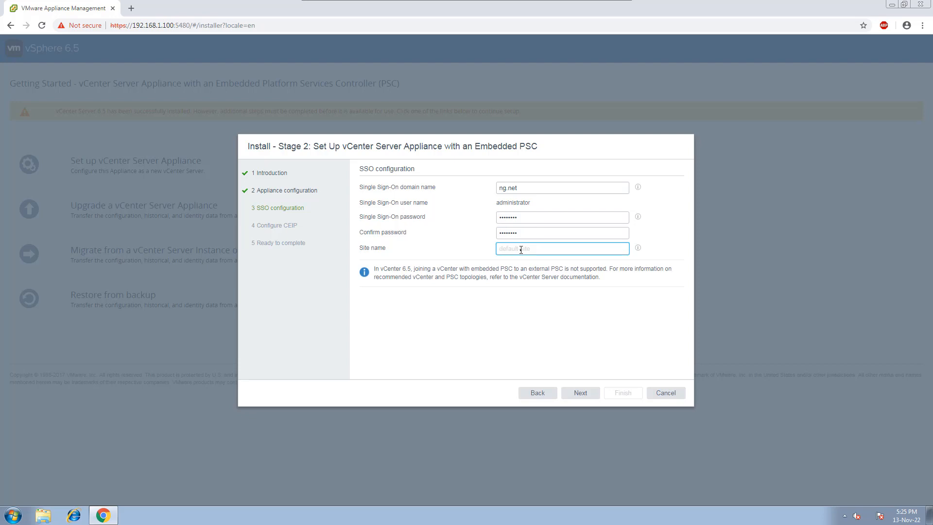
type("NG")
right_click(520, 251)
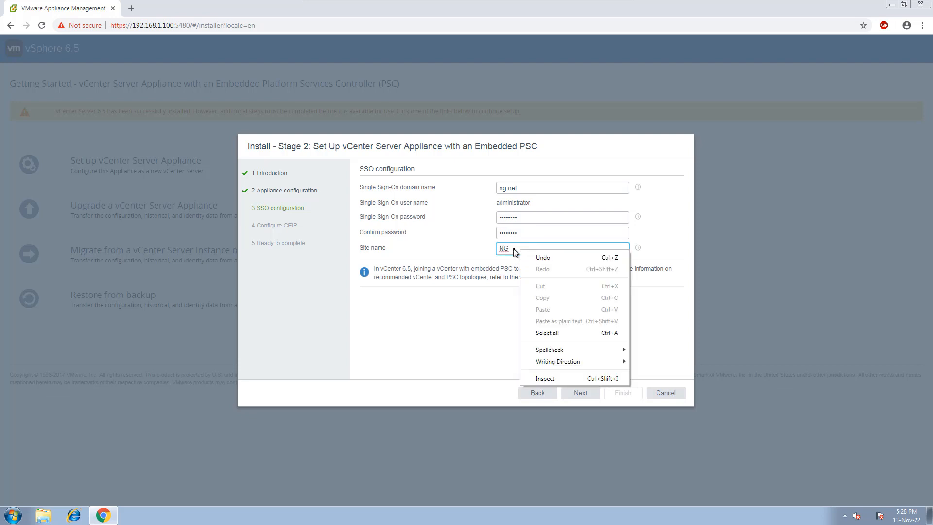
left_click(514, 249)
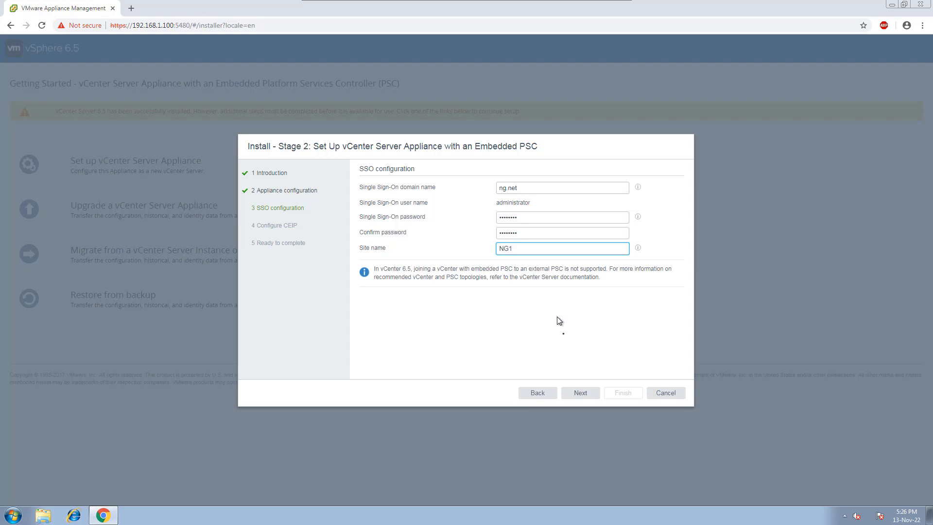
left_click(582, 393)
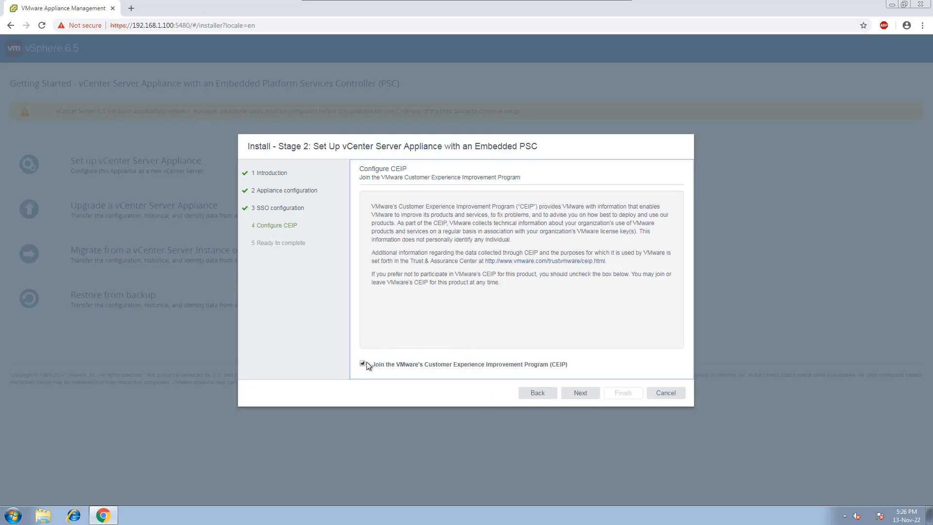
Step: Opt out of VMware's Customer Experience Improvement Program, then finish the wizard and confirm starting the Stage 2 installation
left_click(362, 364)
left_click(581, 392)
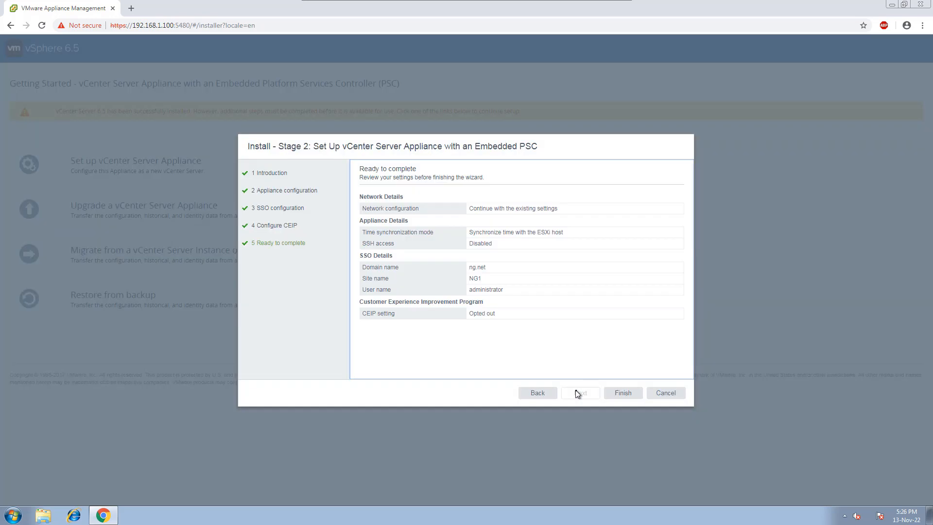
left_click(620, 392)
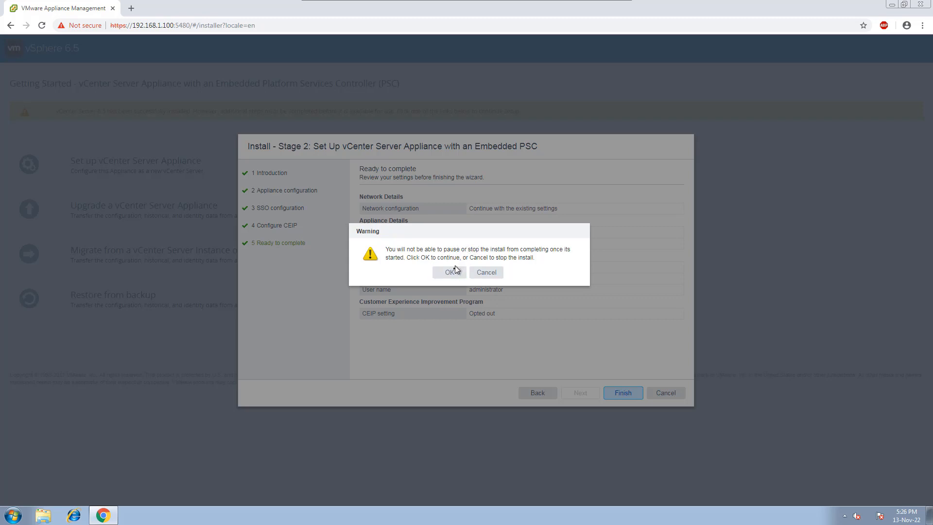
left_click(453, 272)
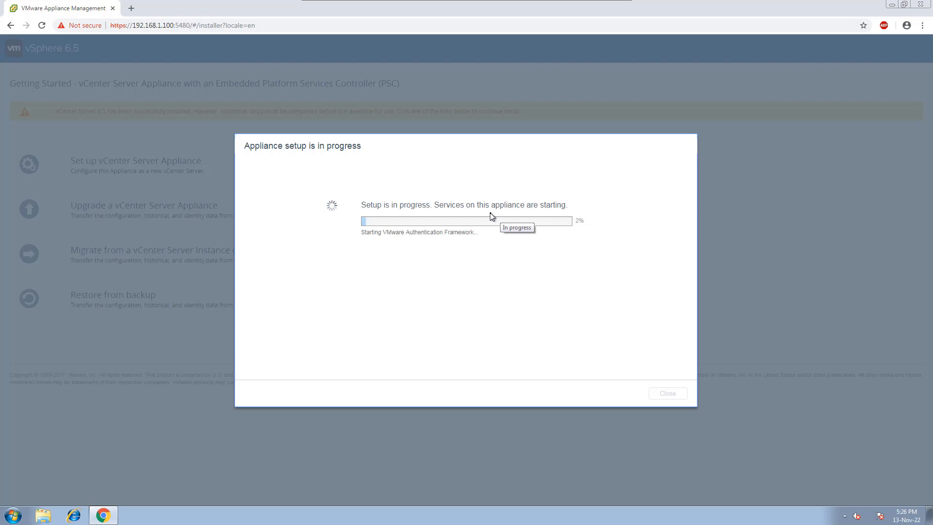
Step: Switch to the annotated topology whiteboard and circle ESXI-1 and vCENTER in blue, adding a blue arrow pointing to ESXI-1
key("ctrl+super+Left")
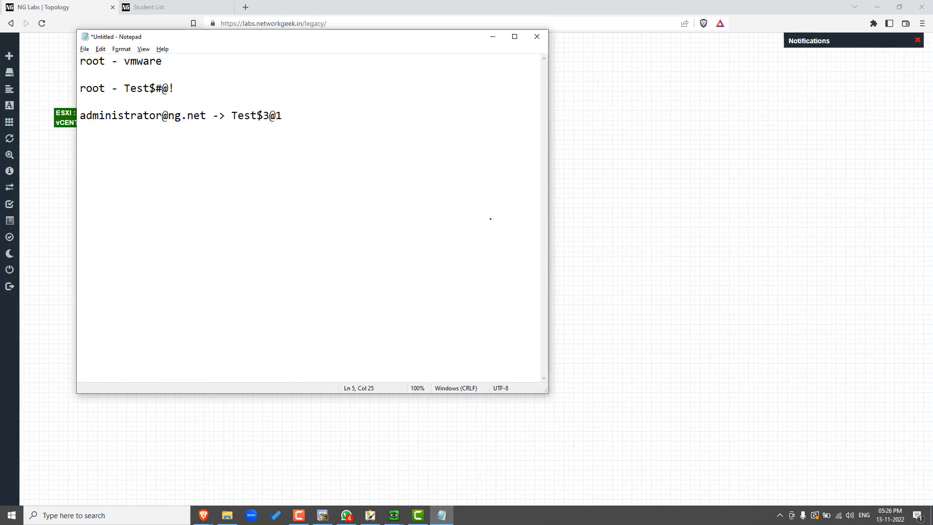
key("alt+Tab")
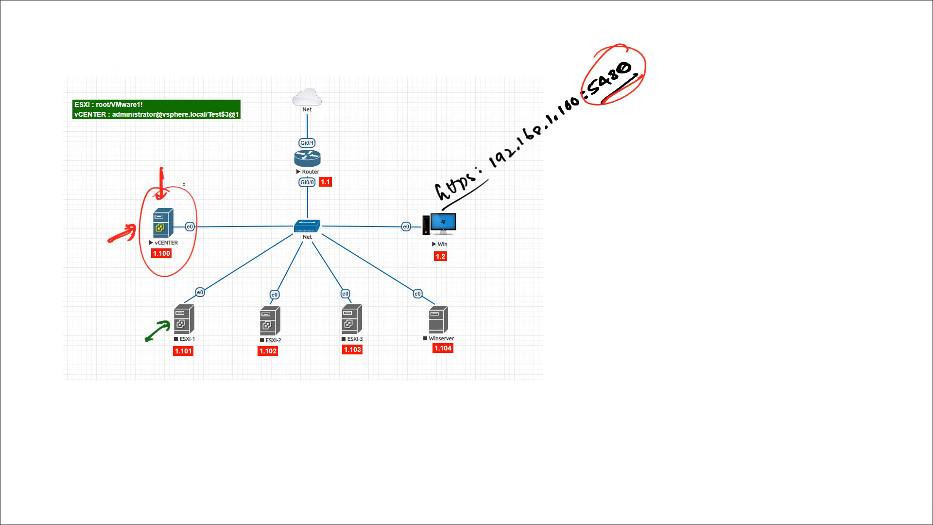
left_click_drag(191, 148, 185, 178)
key("ctrl+z")
mouse_move(179, 285)
left_mouse_down()
mouse_move(154, 331)
mouse_move(189, 292)
left_mouse_up()
left_click_drag(145, 377, 161, 355)
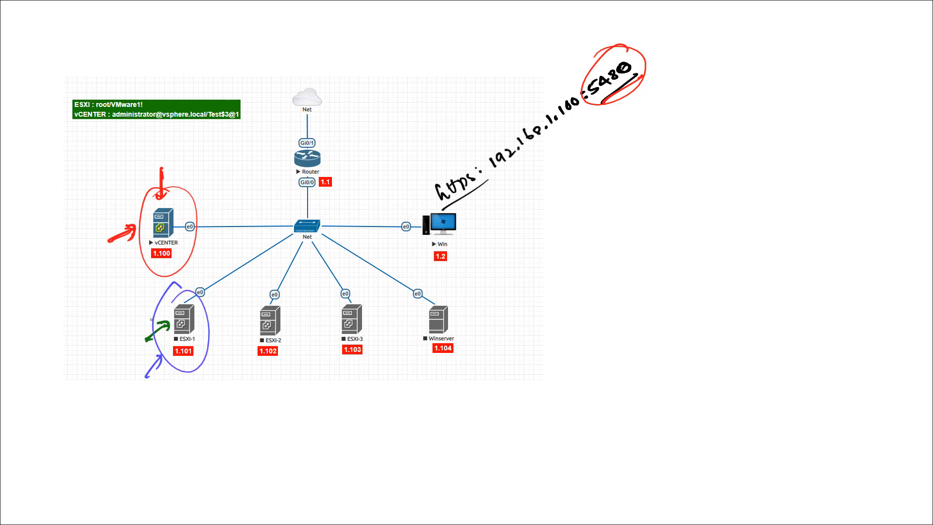
mouse_move(163, 188)
left_mouse_down()
mouse_move(168, 273)
mouse_move(165, 185)
left_mouse_up()
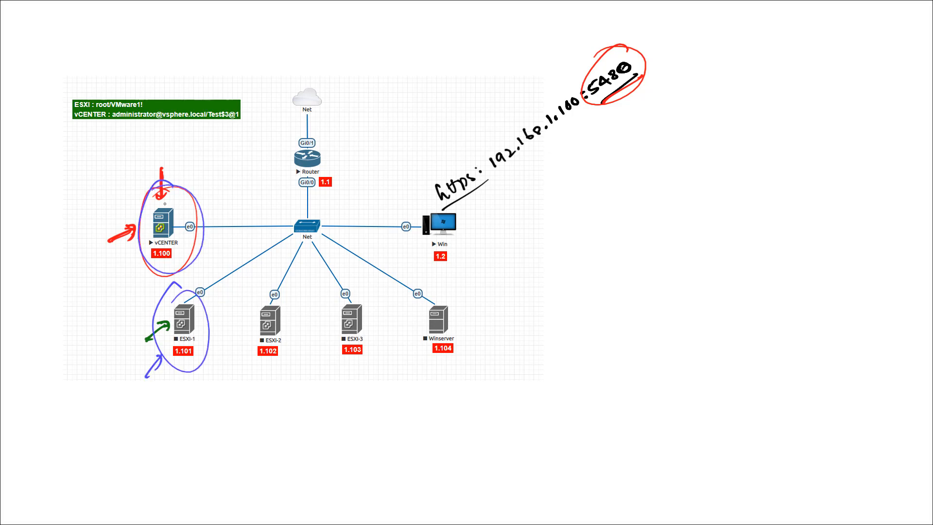
Step: Draw magenta arrows pointing to vCENTER and magenta curves linking it to ESXI-1 and ESXI-2
scroll(133, 190, "up", 3)
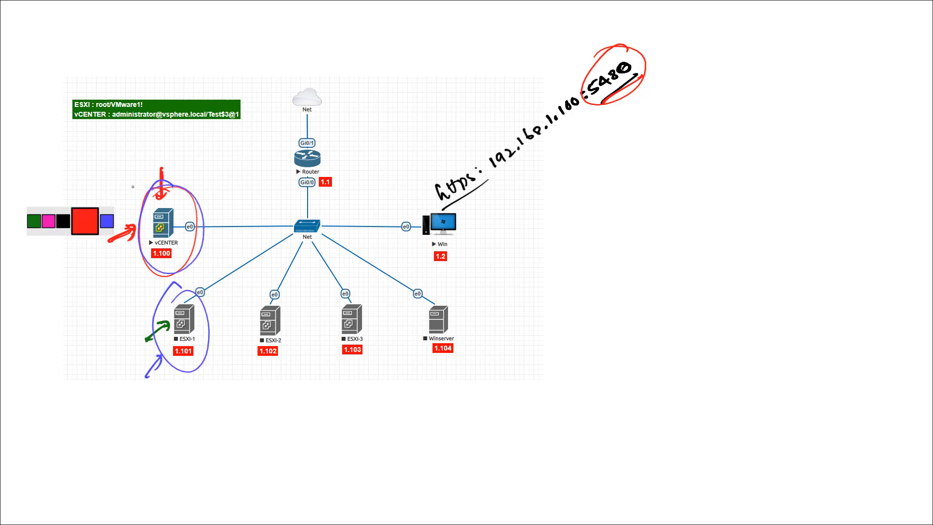
mouse_move(111, 169)
left_mouse_down()
mouse_move(137, 187)
mouse_move(127, 191)
left_mouse_up()
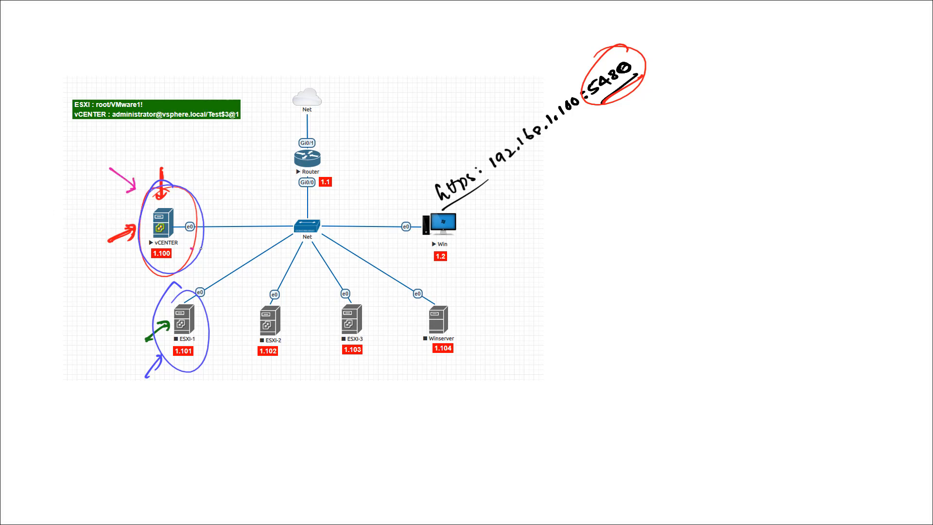
mouse_move(201, 248)
left_mouse_down()
mouse_move(201, 305)
mouse_move(201, 239)
mouse_move(279, 302)
left_mouse_up()
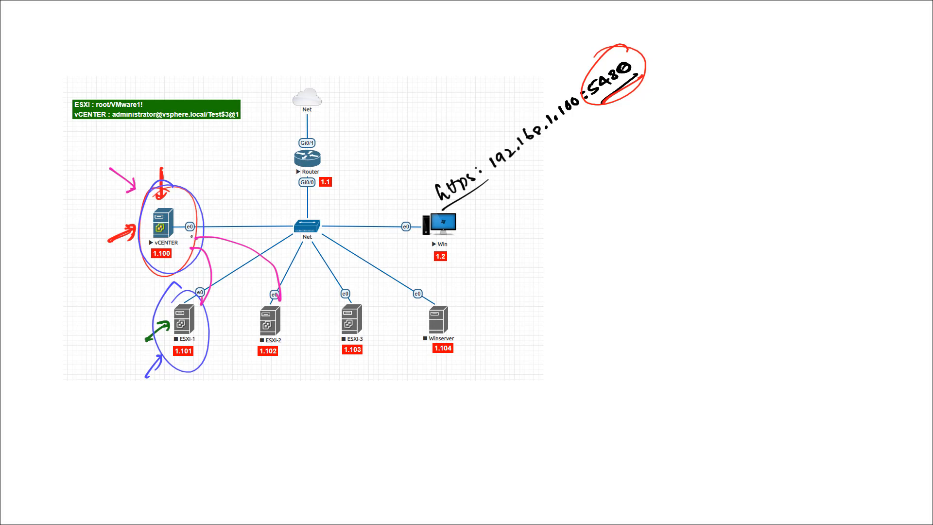
left_click_drag(202, 151, 194, 179)
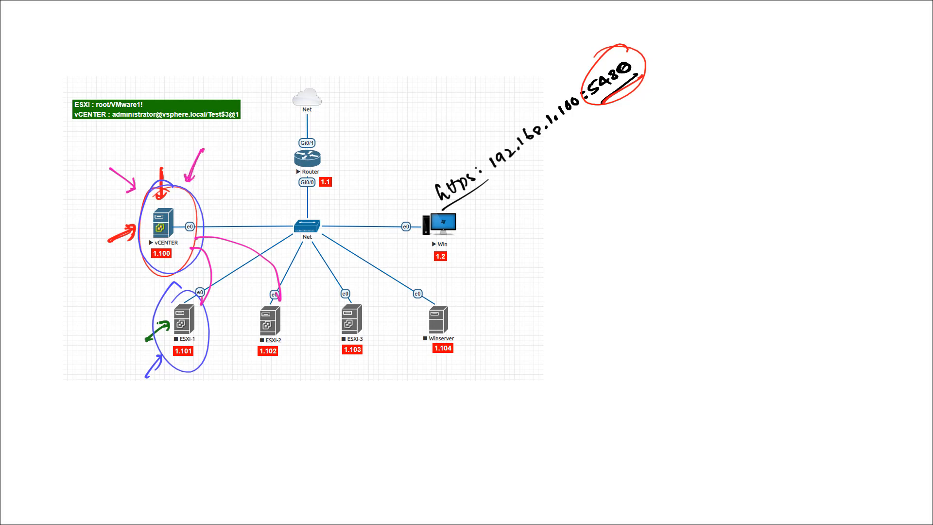